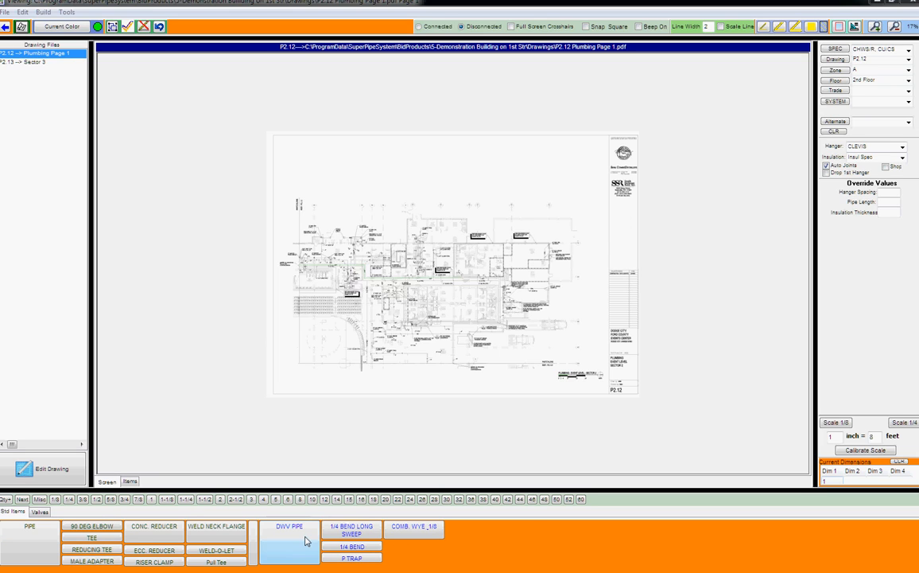
- Flip between the Valves panel and the standard fittings panel
click(34, 512)
click(10, 513)
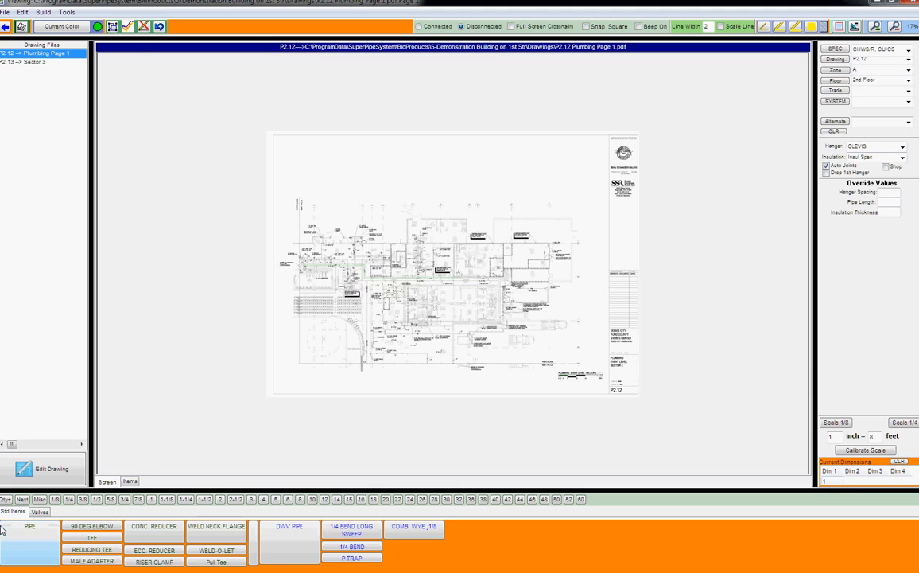
click(39, 512)
click(15, 513)
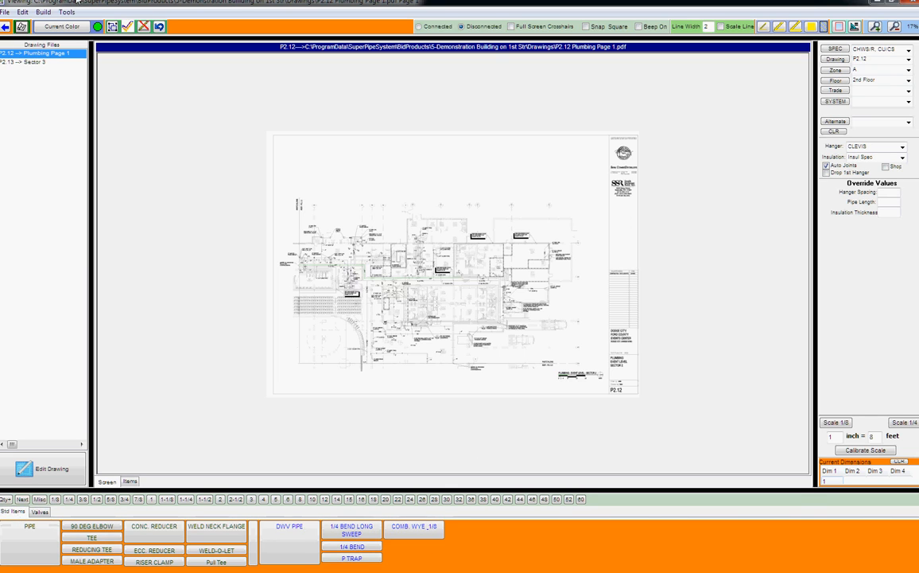
- Add PIPE, 90 DEG ELBOW, CAP and COMPANION FLANGE from the Pressure catalogue
click(44, 12)
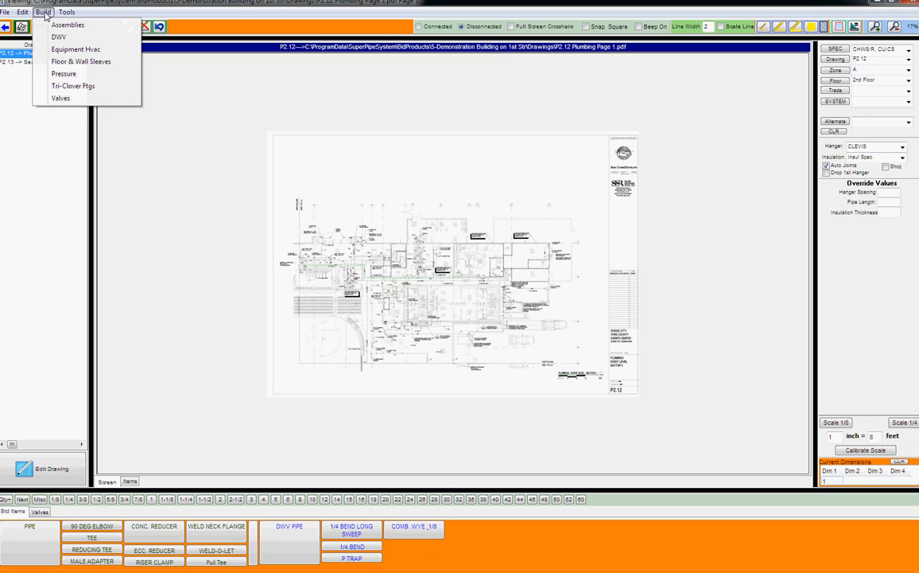
click(71, 73)
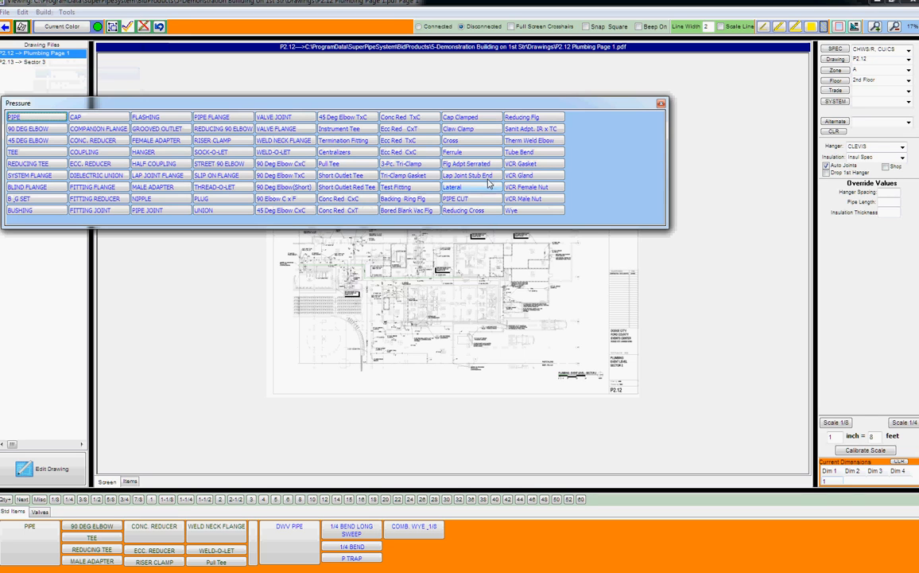
click(49, 120)
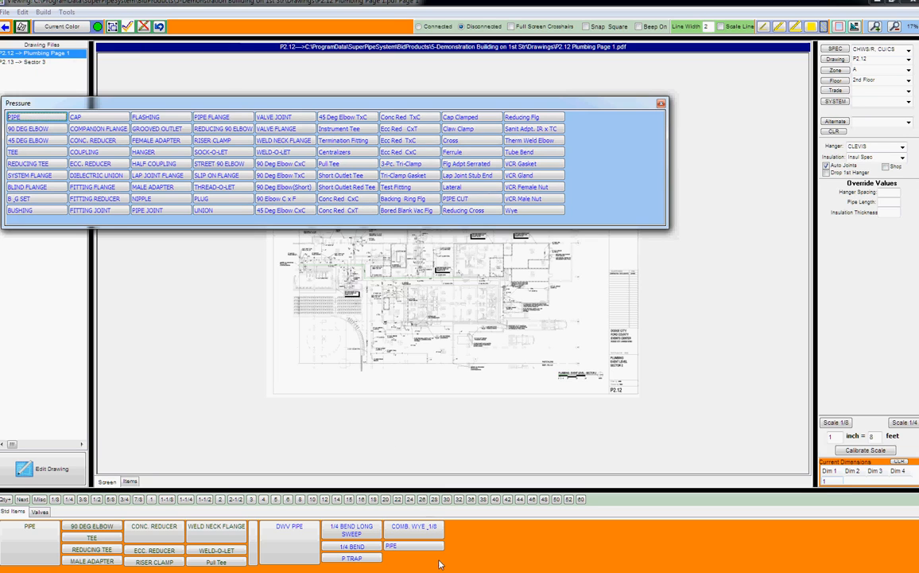
click(39, 128)
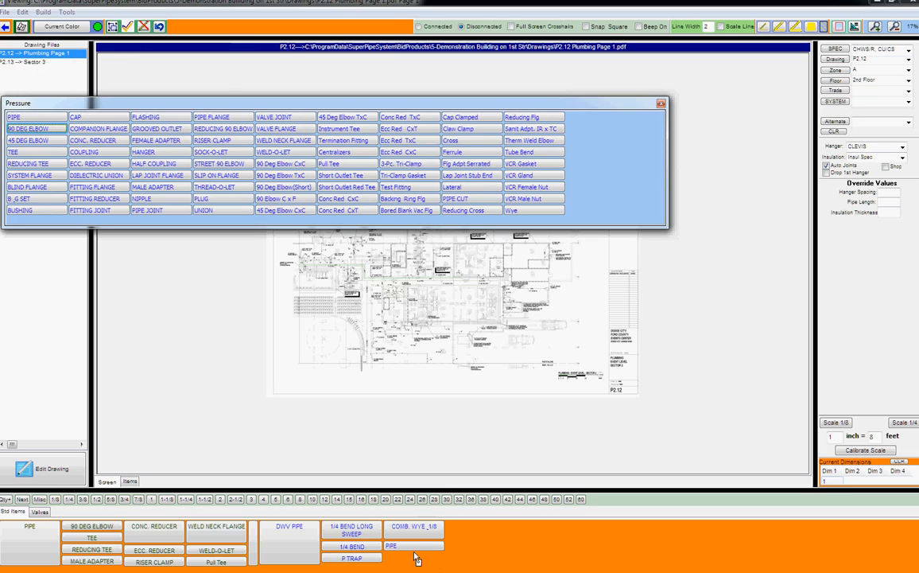
click(102, 116)
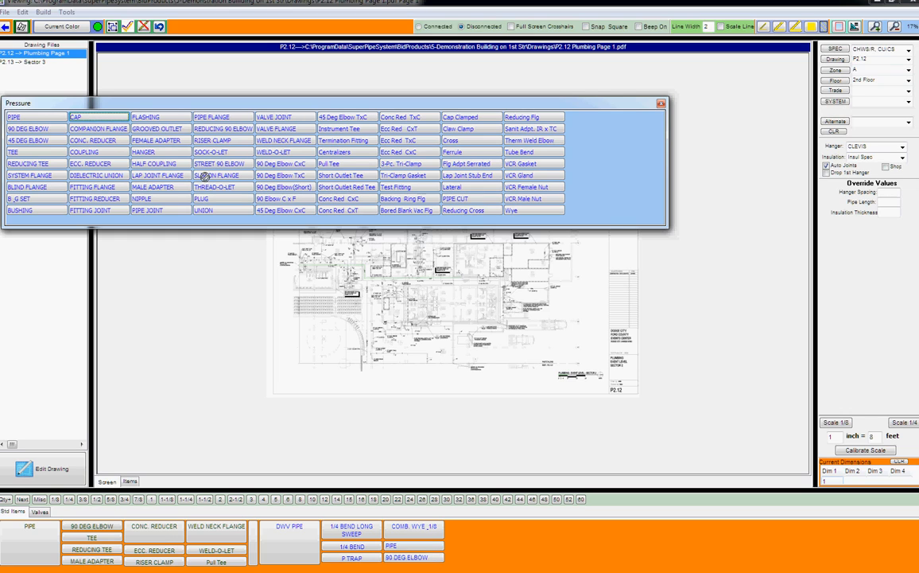
click(101, 130)
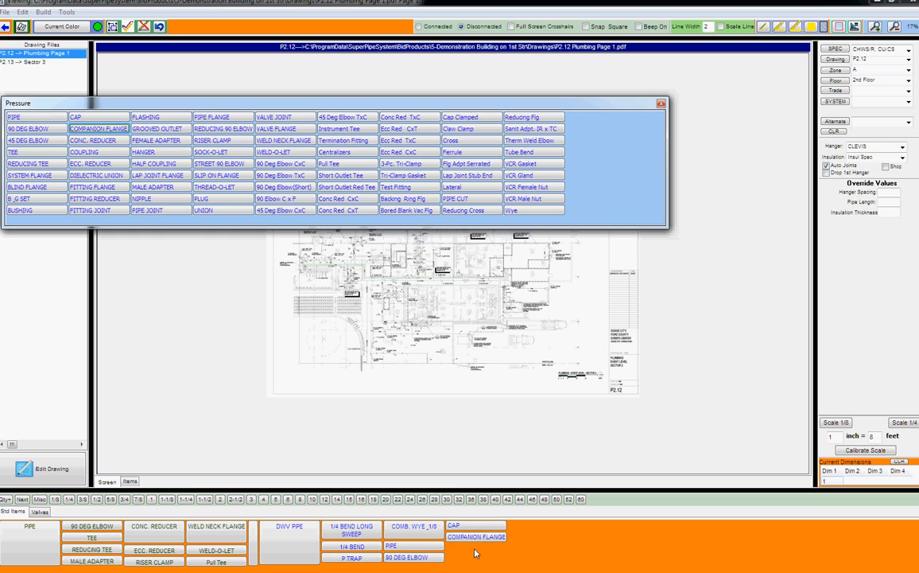
click(662, 105)
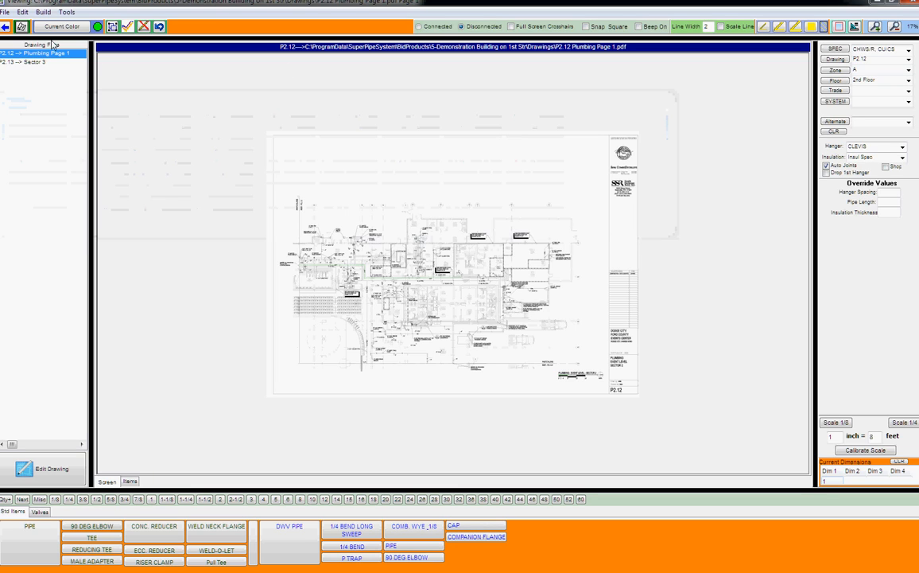
click(44, 13)
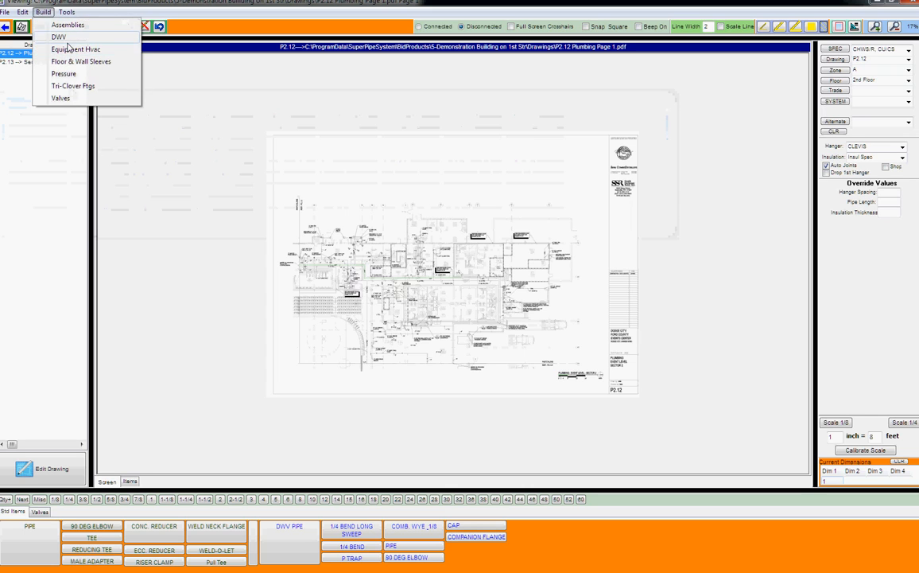
- Add 1/8 BEND, Union and DWV PIPE from the DWV catalogue, then close it
click(63, 38)
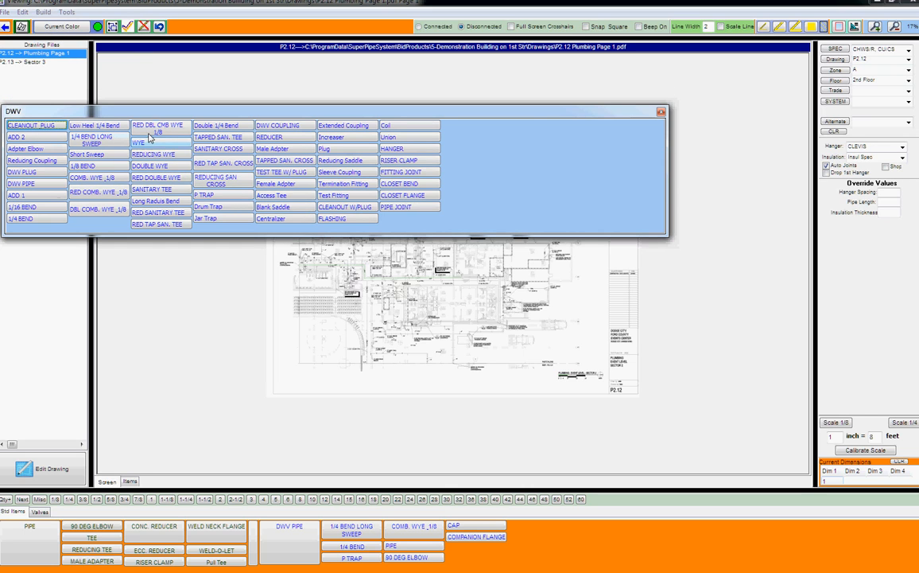
click(97, 167)
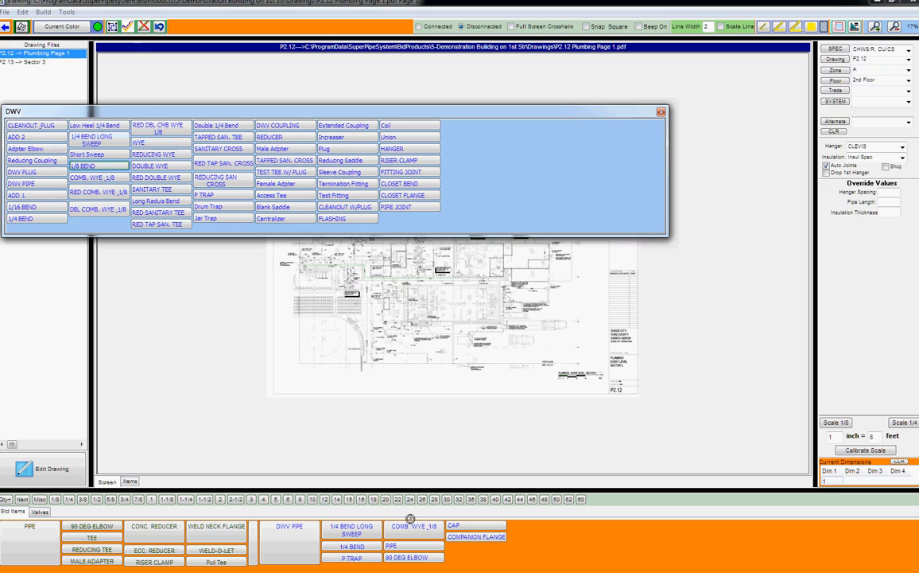
click(406, 138)
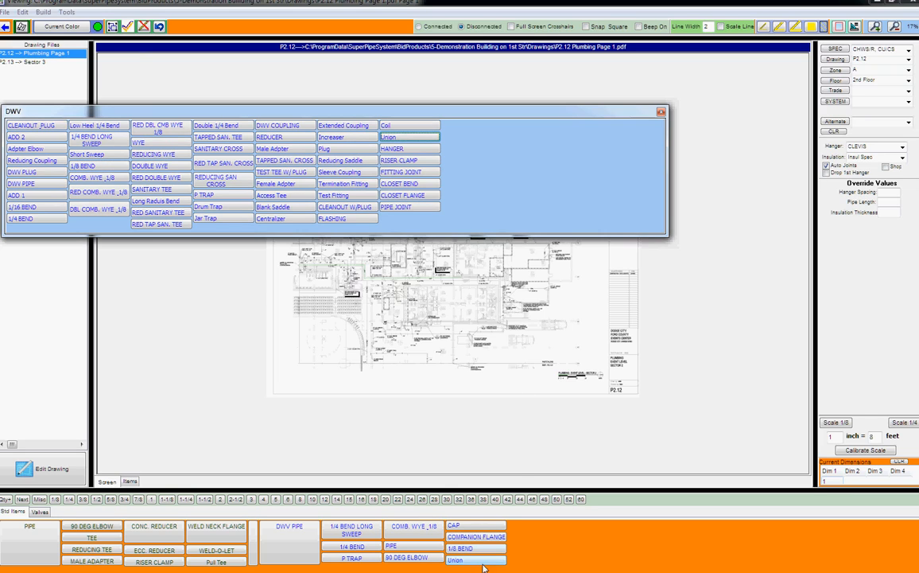
click(36, 183)
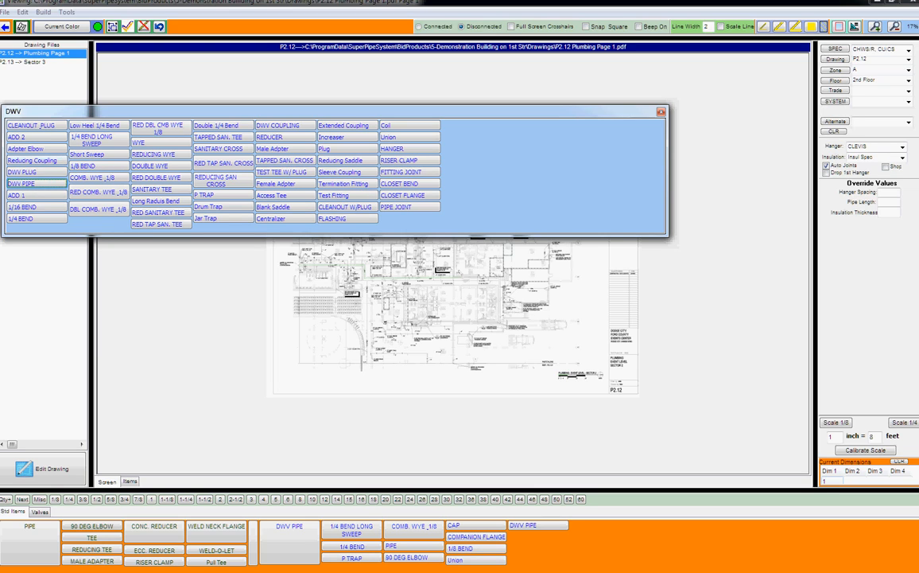
click(662, 112)
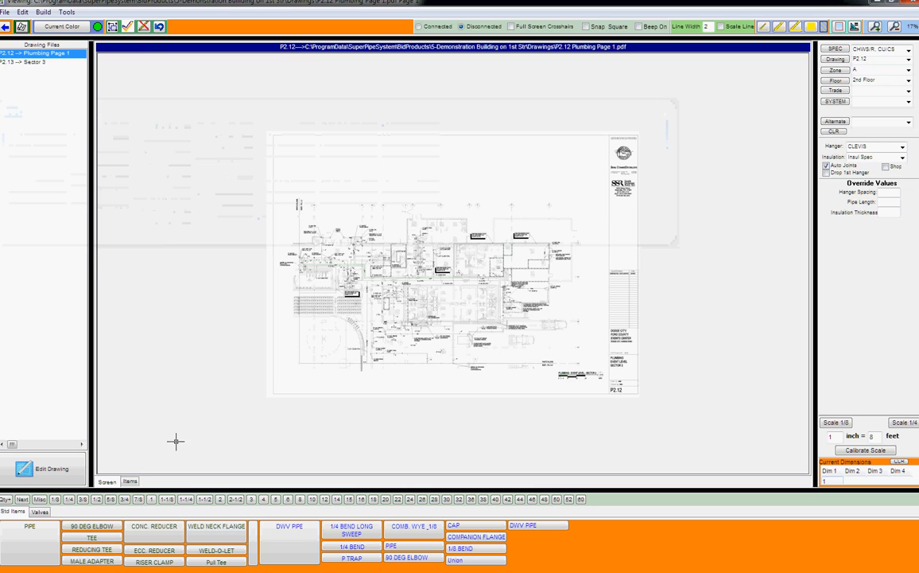
- Check Move Buttons in the Std Items panel's right-click menu
click(40, 513)
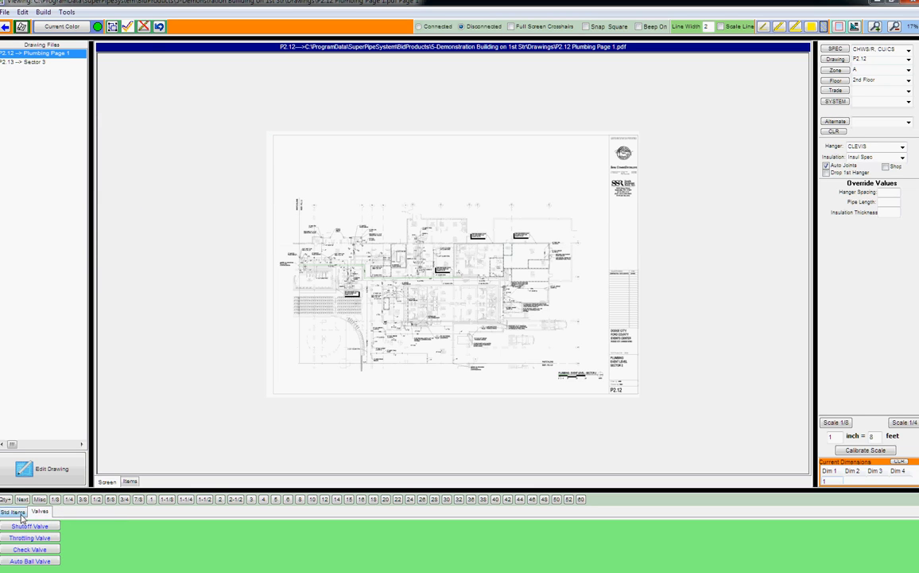
click(12, 511)
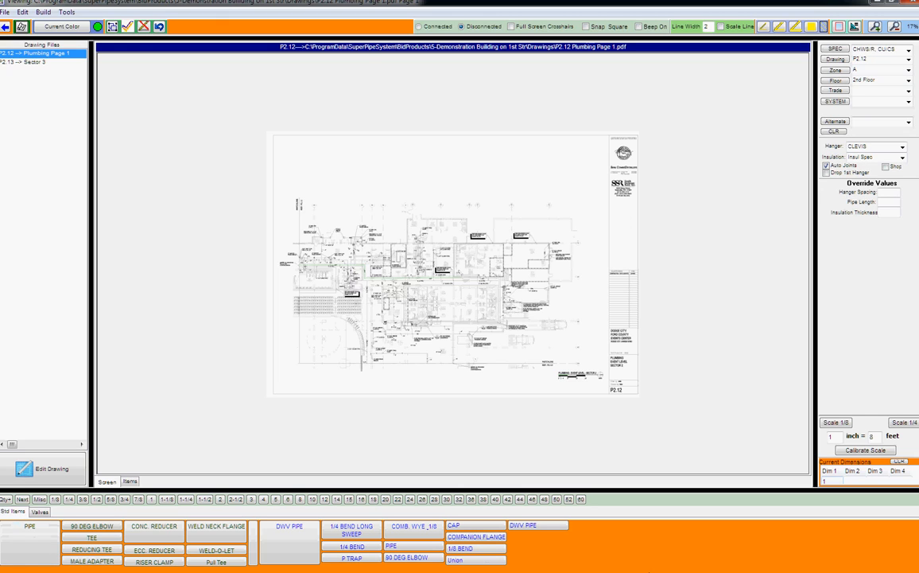
right_click(642, 545)
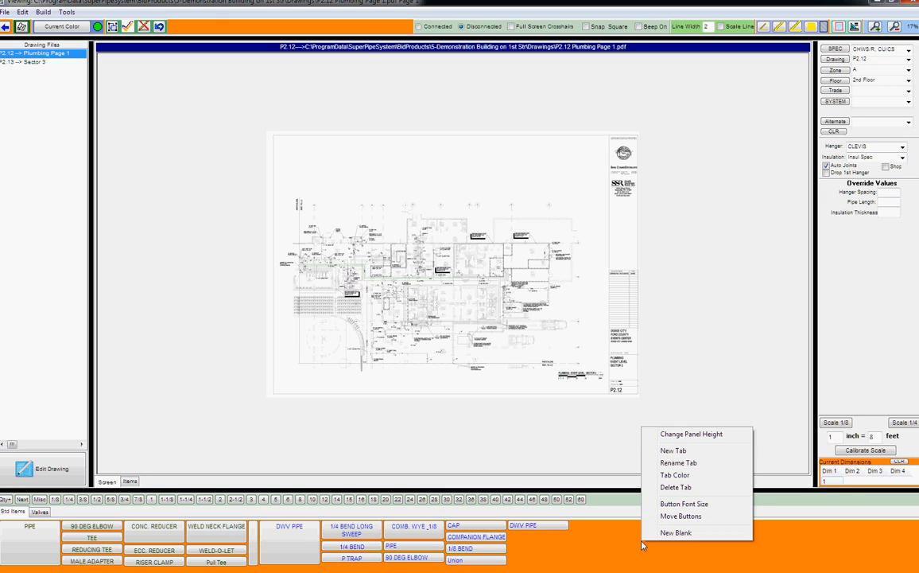
click(689, 516)
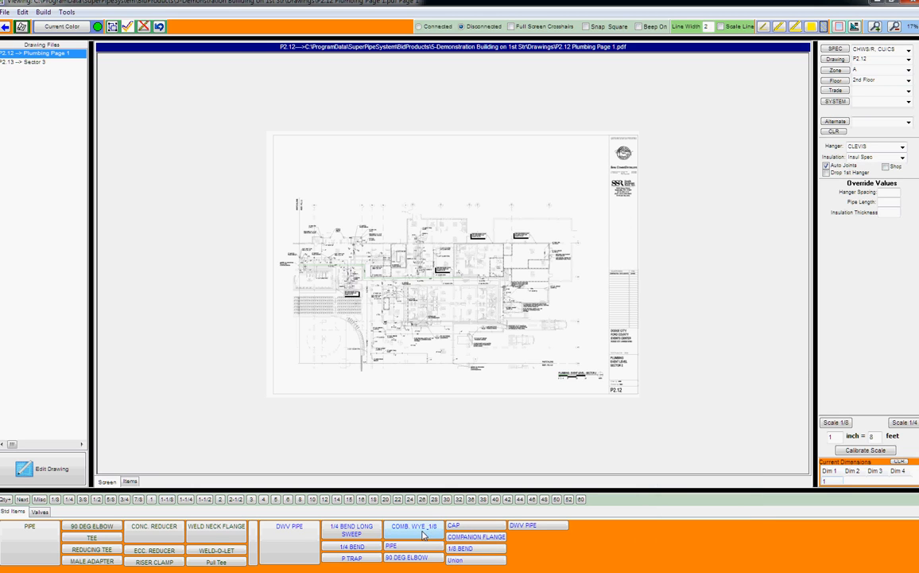
right_click(661, 544)
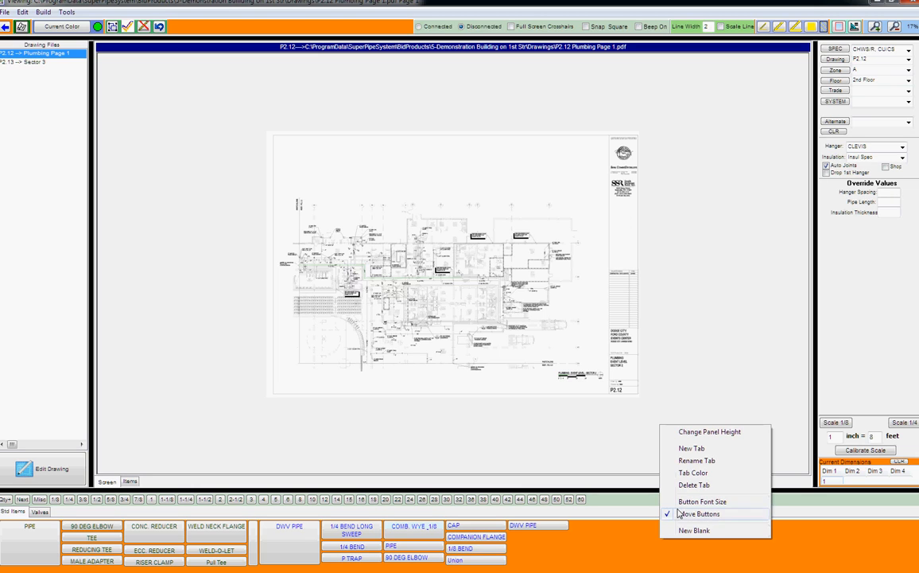
right_click(627, 538)
click(606, 560)
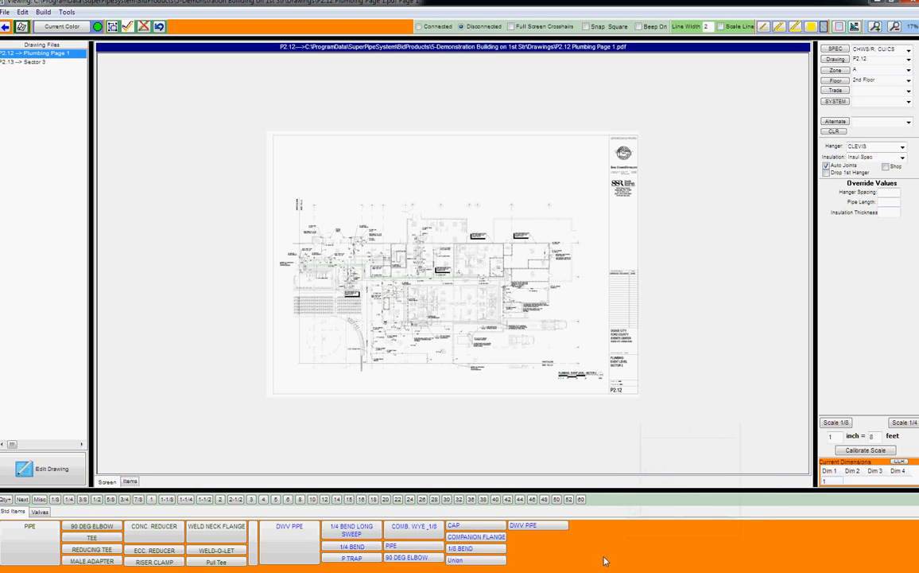
- Drag DWV PIPE and 1/8 BEND into the CAP column
drag(533, 524, 485, 561)
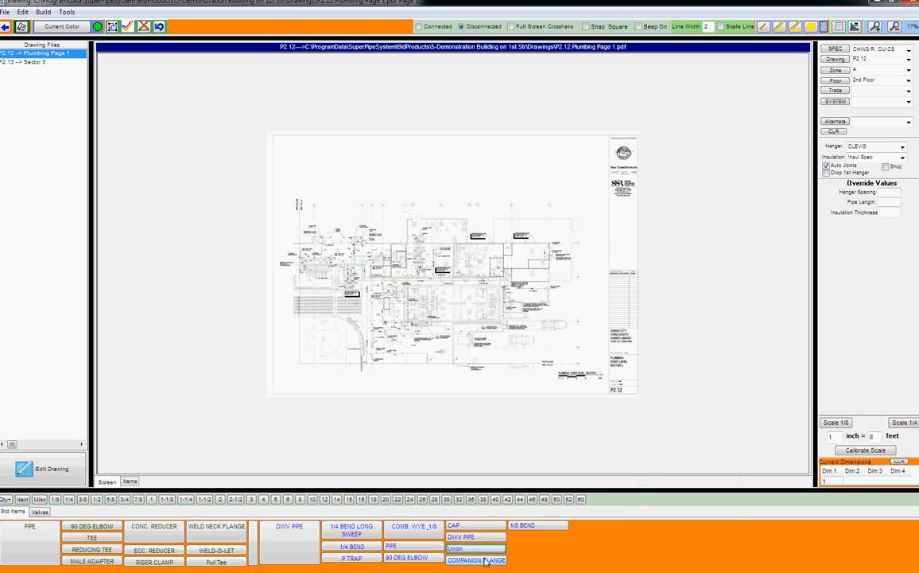
drag(537, 525, 482, 549)
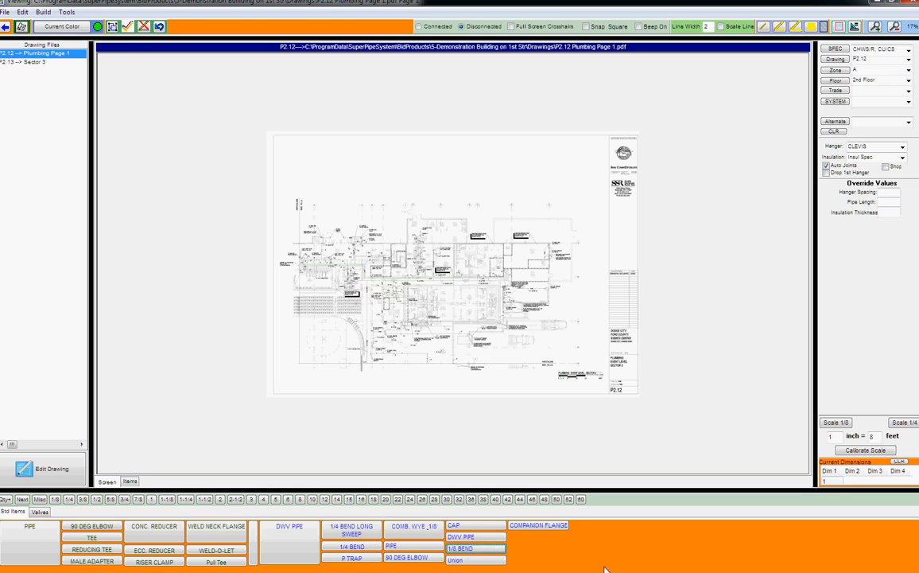
right_click(663, 538)
click(541, 528)
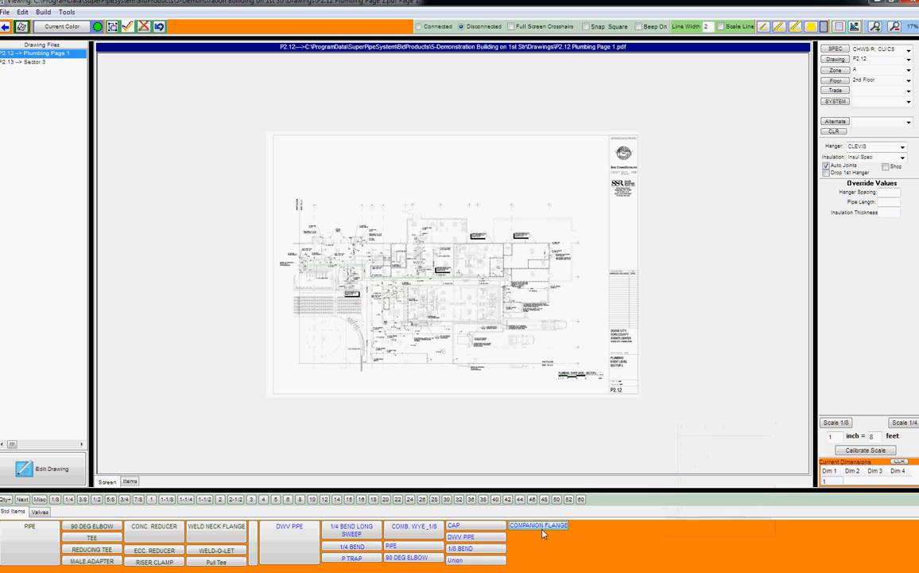
- Resize DWV PIPE with arrow keys, then stack 1/8 BEND, Union and COMPANION FLANGE under CAP
click(477, 537)
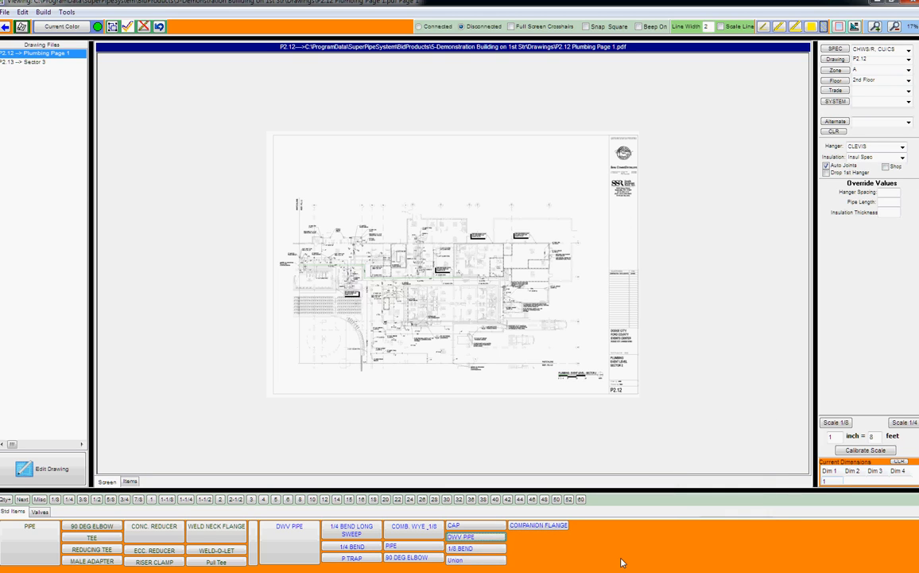
key(Down)
key(Down)
key(Down)
key(Down)
key(Down)
key(Down)
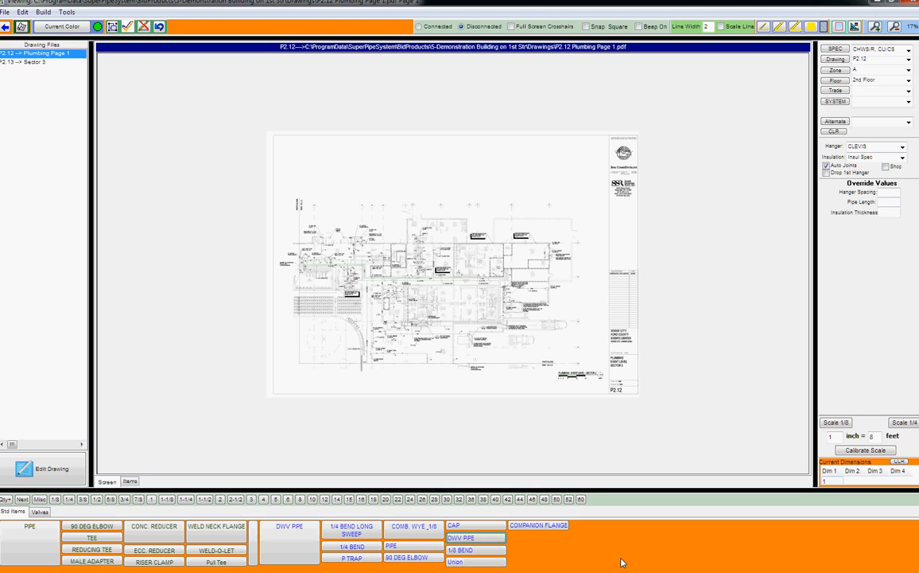
key(Down)
key(Down)
key(Down)
key(Down)
key(Down)
key(Down)
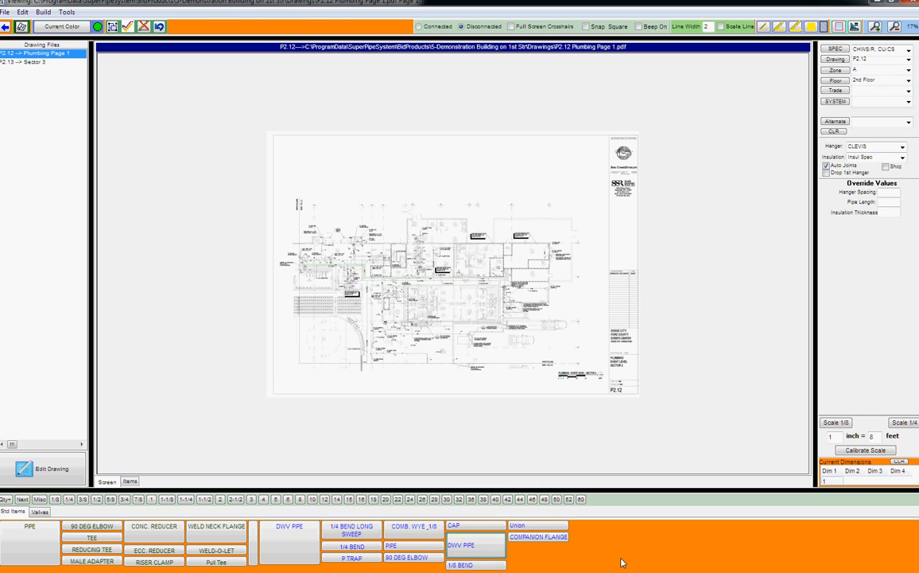
key(Down)
key(Down)
key(Down)
key(Down)
key(Down)
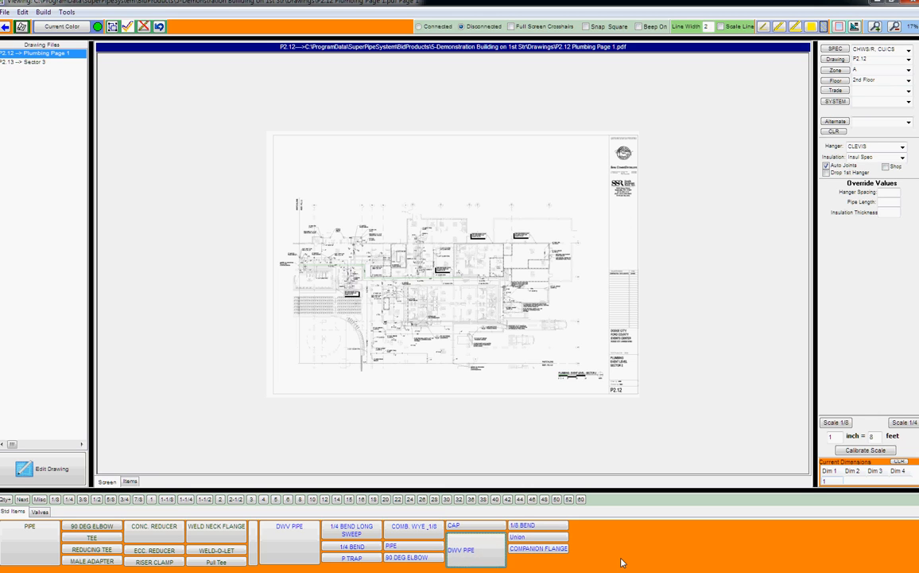
key(Down)
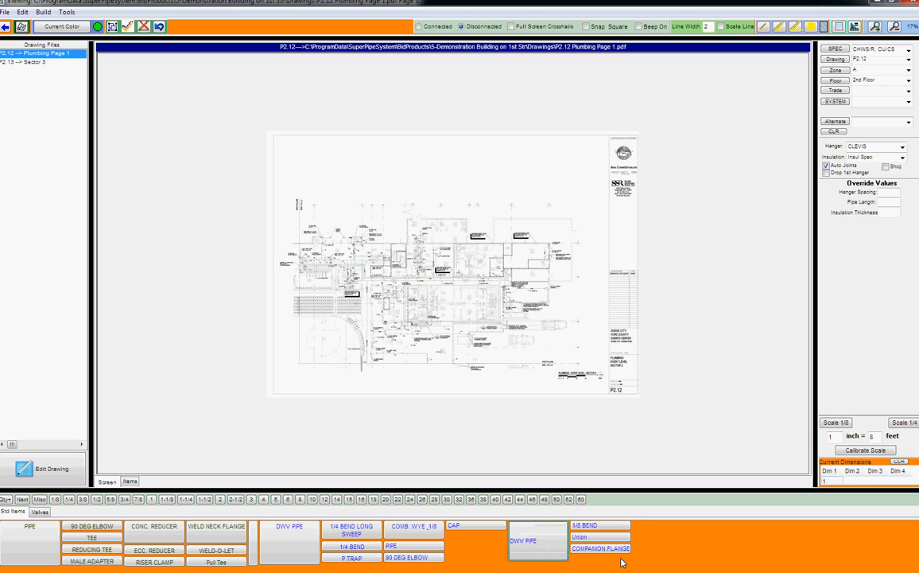
key(Left)
key(Left)
key(Left)
key(Left)
key(Left)
key(Left)
key(Left)
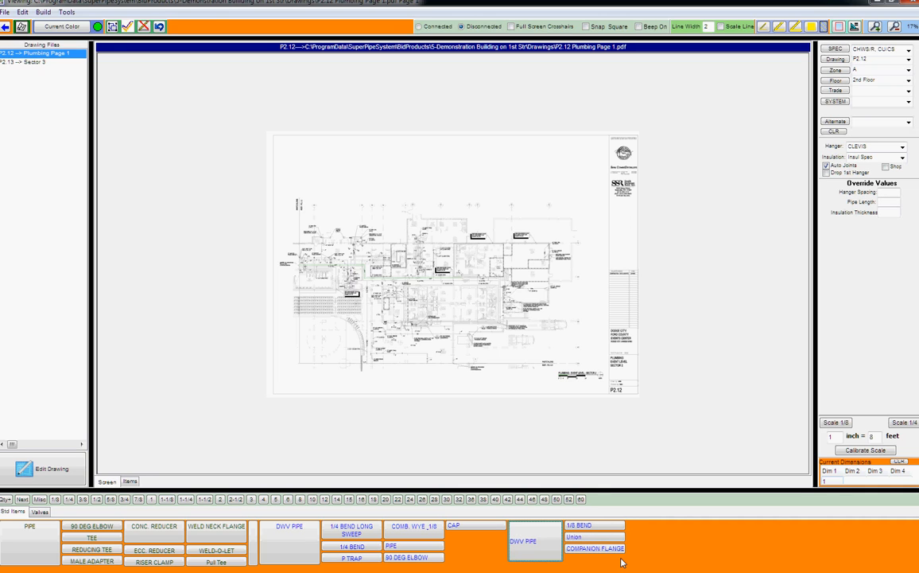
key(Left)
key(Left)
key(Left)
key(Left)
key(Left)
key(Left)
key(Left)
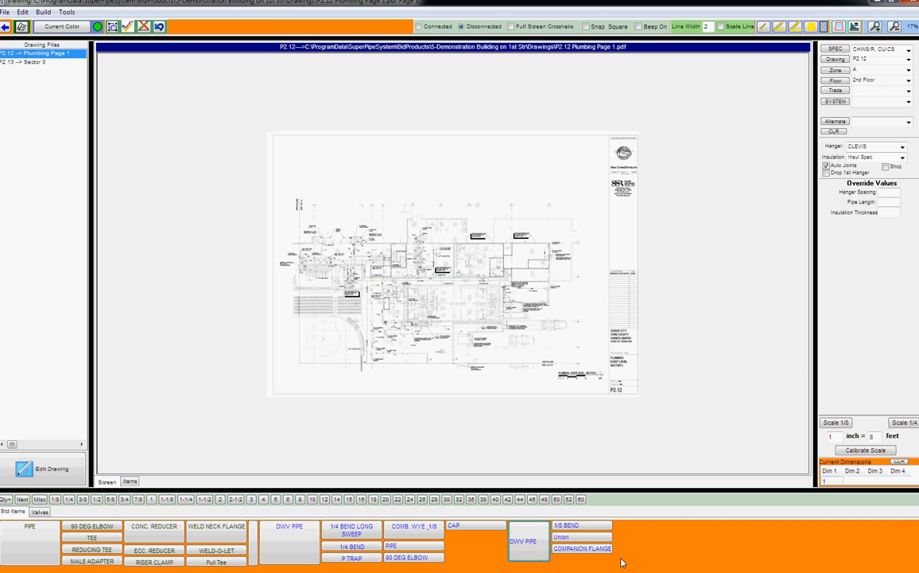
key(Left)
key(Left)
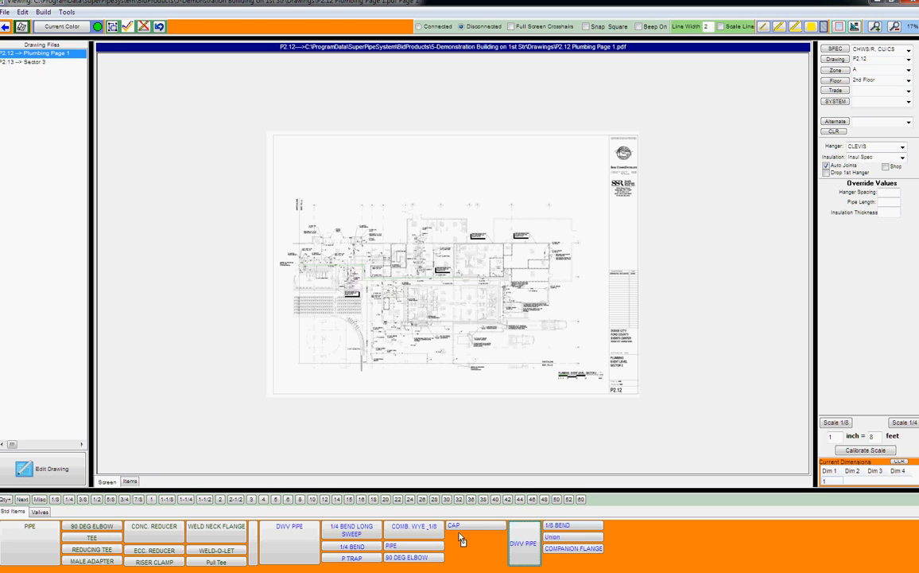
drag(458, 533, 458, 535)
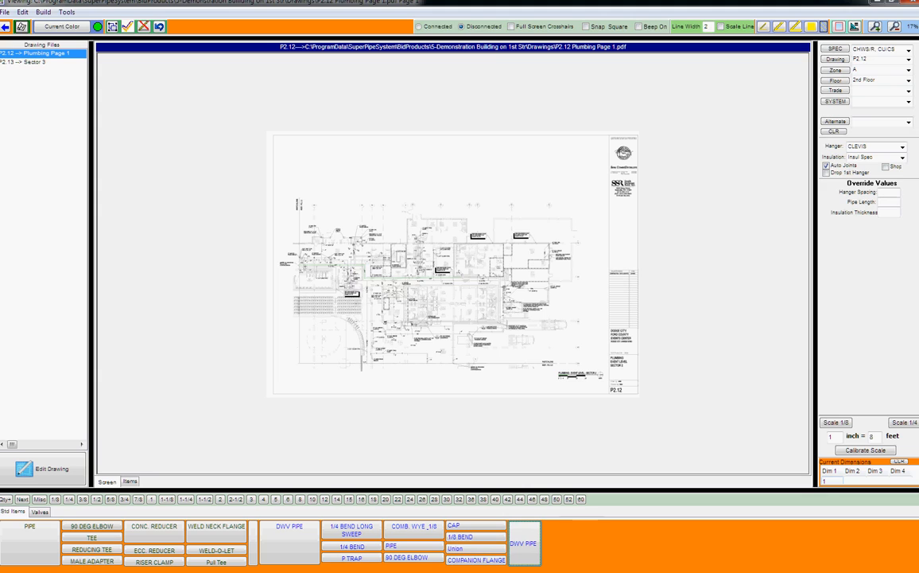
- Add a New Blank spacer and drag it between the P TRAP and COMB. WYE columns
right_click(572, 543)
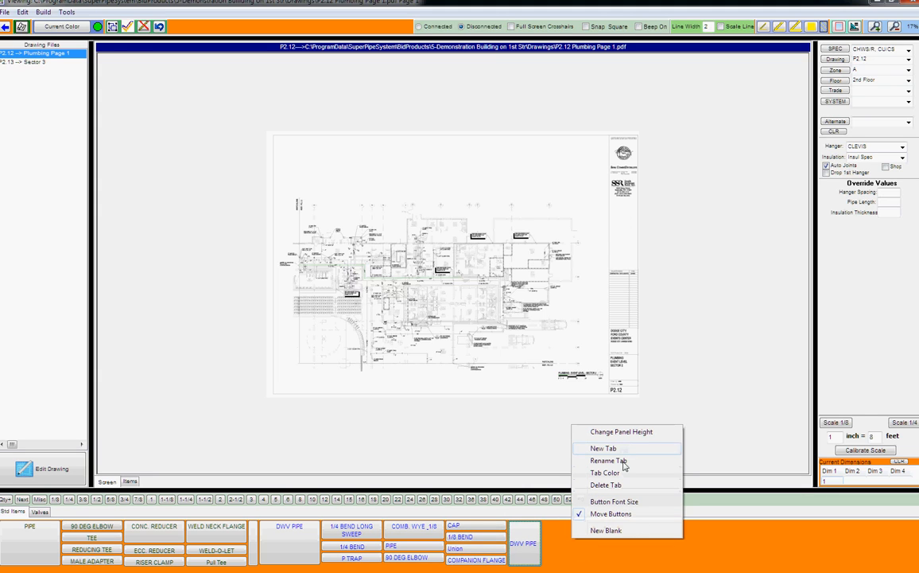
click(630, 530)
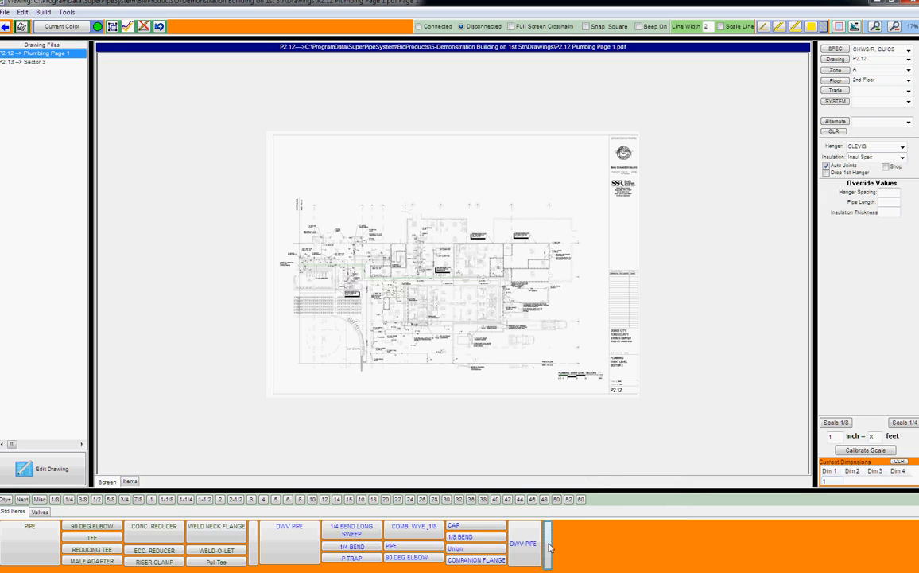
drag(448, 536, 445, 536)
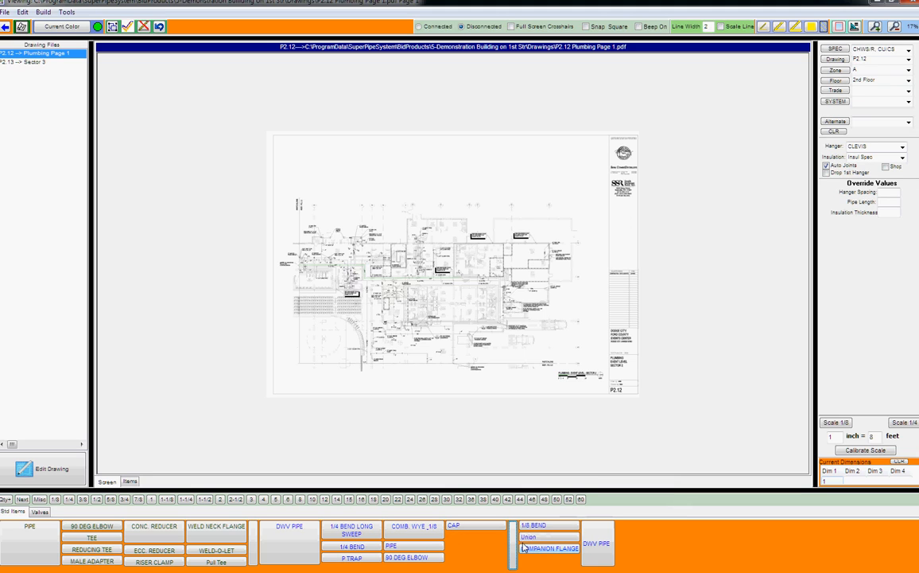
drag(444, 535, 445, 536)
drag(550, 539, 388, 541)
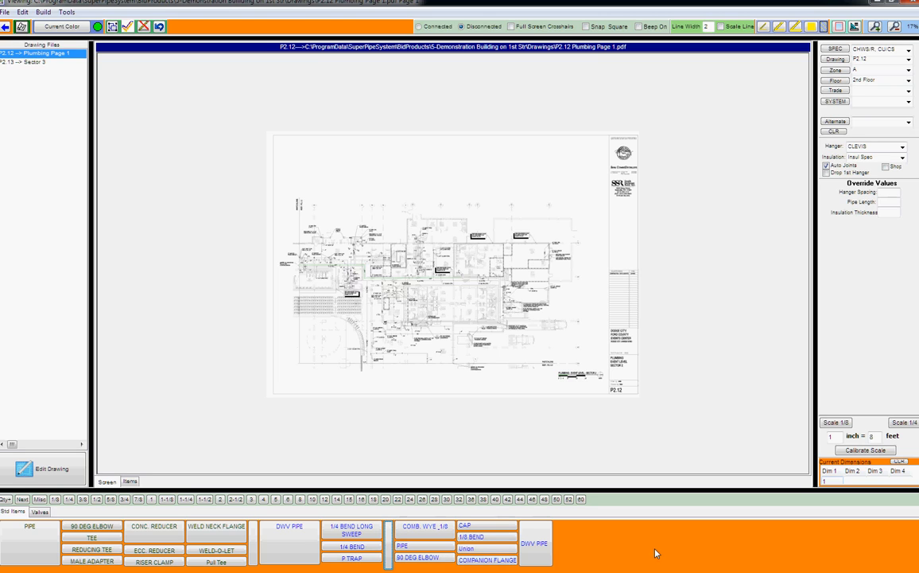
- Make the DWV PIPE button's label text purple
right_click(538, 533)
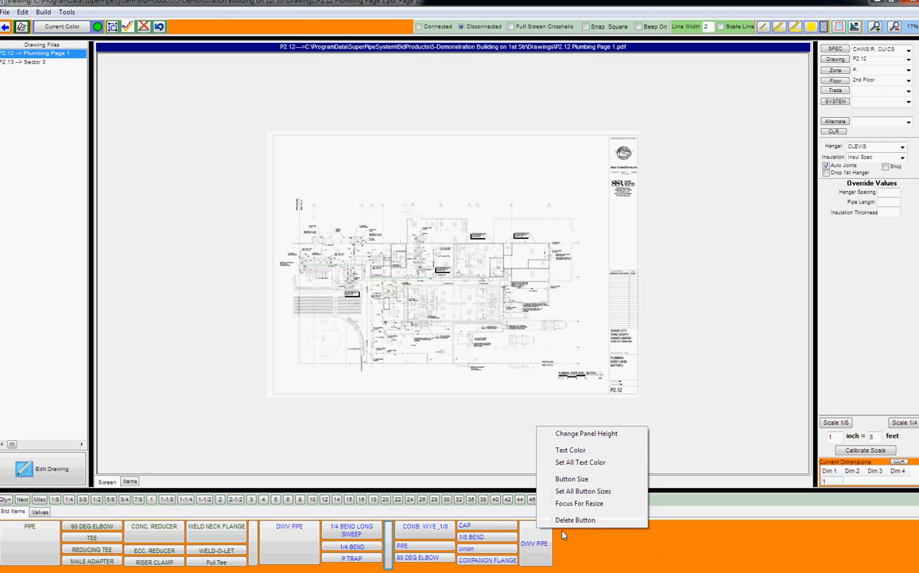
click(602, 451)
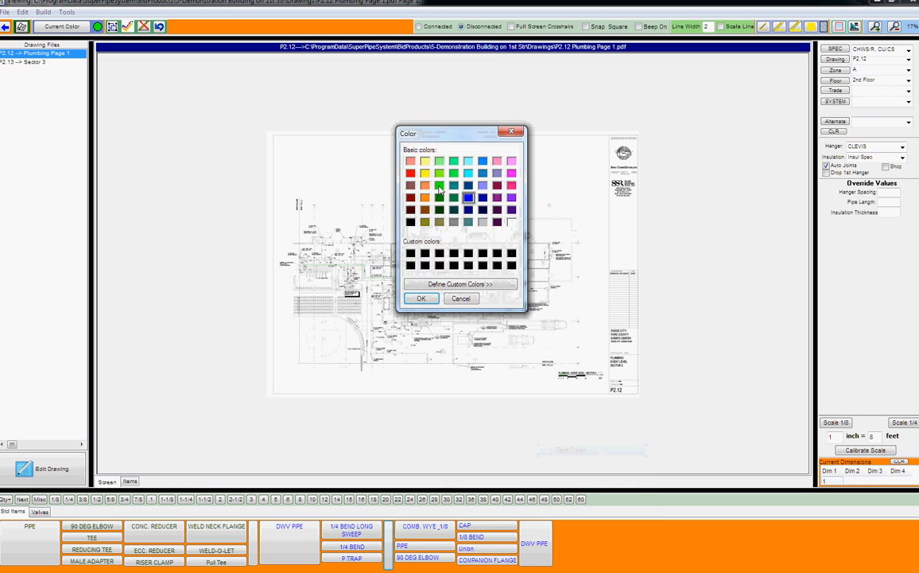
click(512, 198)
click(421, 298)
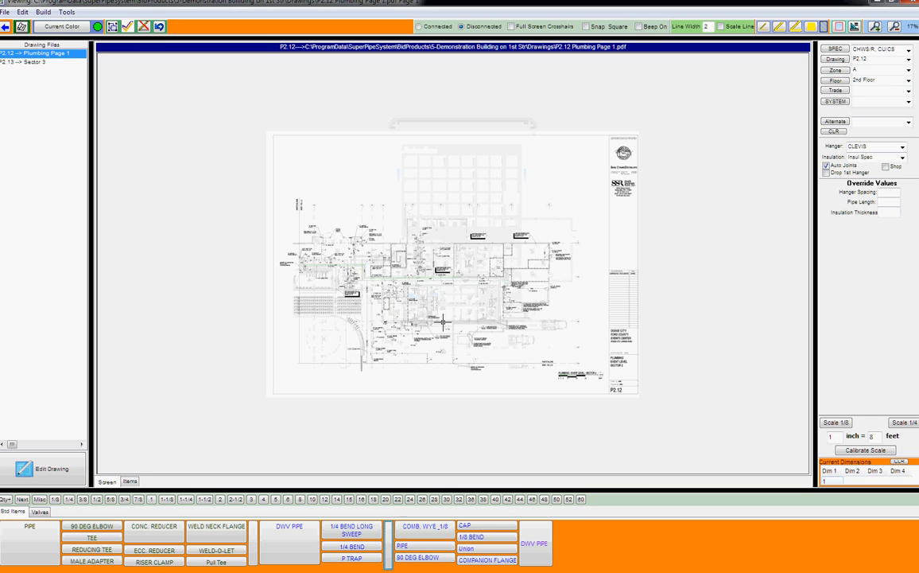
- Set every button label to dark brown with Set All Text Color
right_click(541, 540)
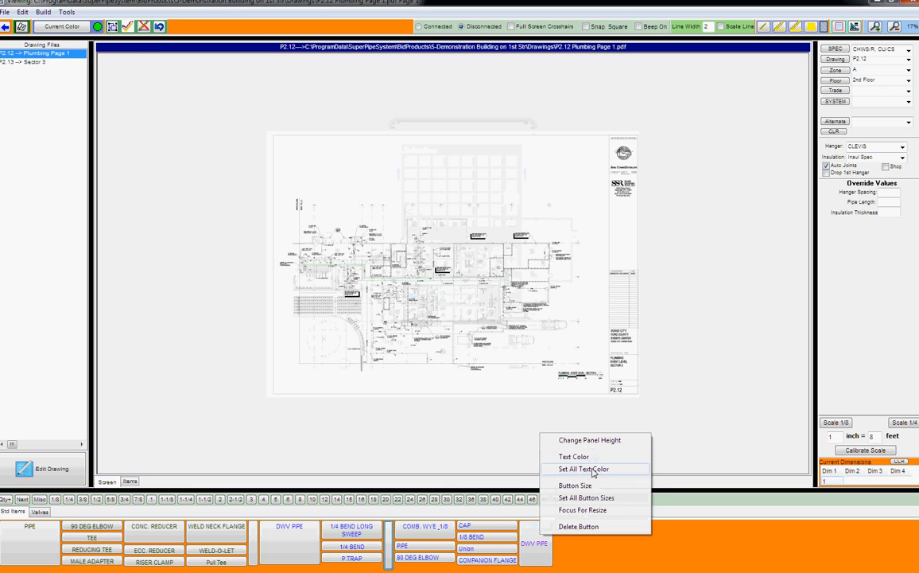
click(598, 469)
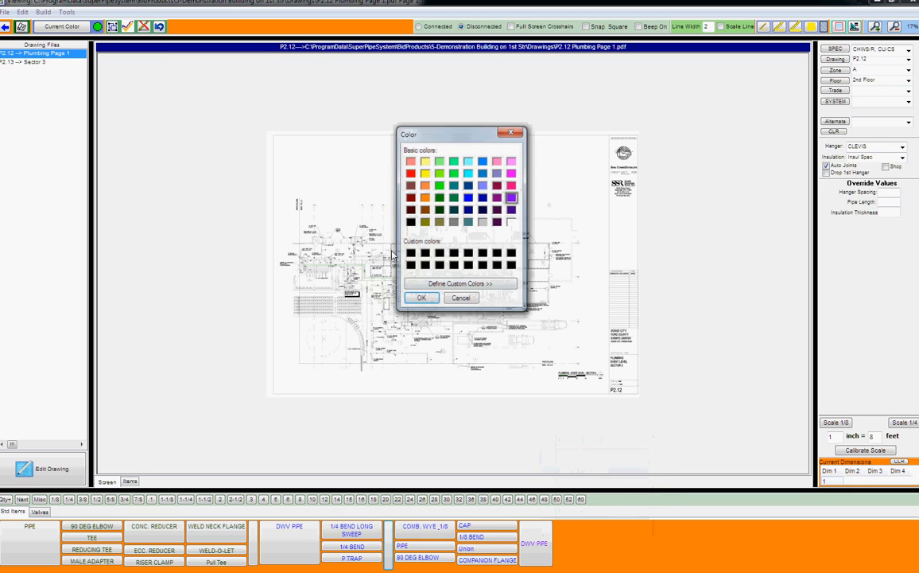
click(412, 210)
click(422, 299)
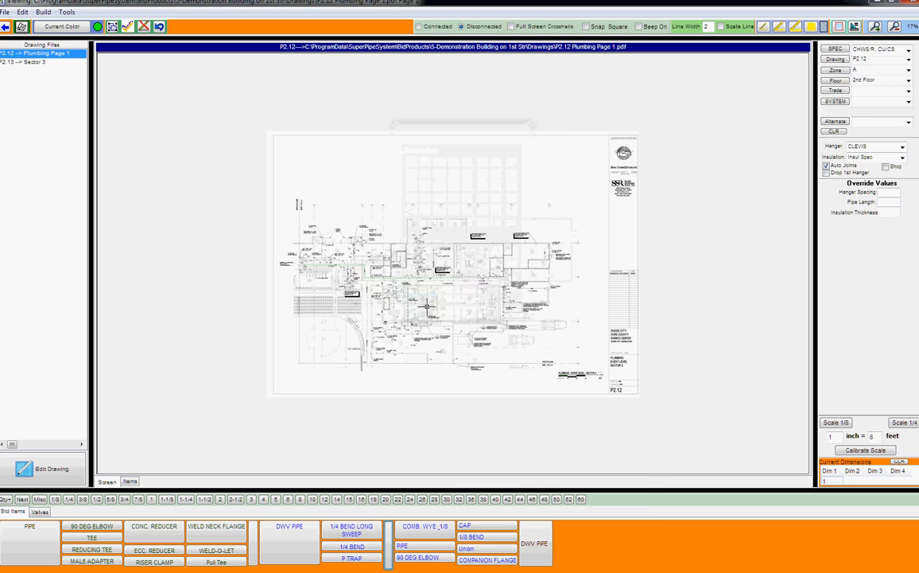
right_click(595, 540)
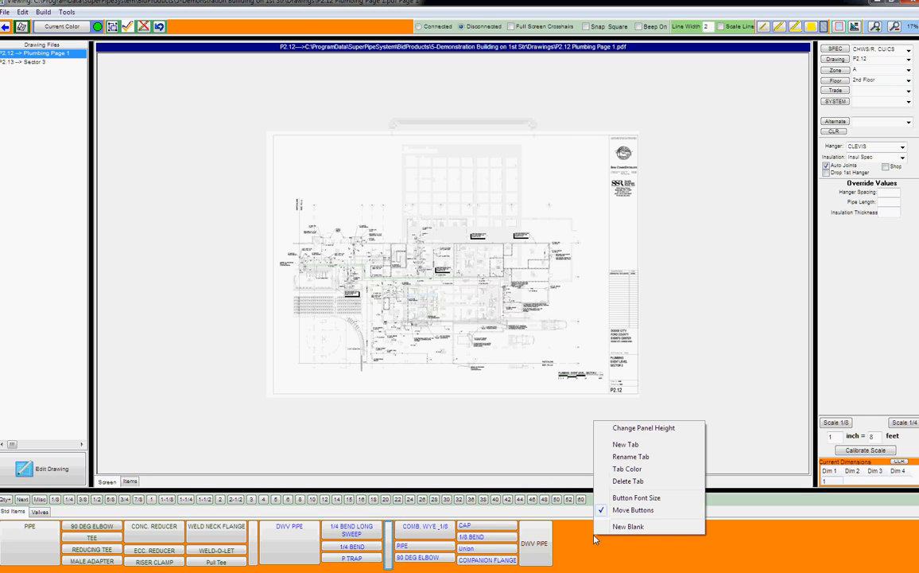
right_click(657, 553)
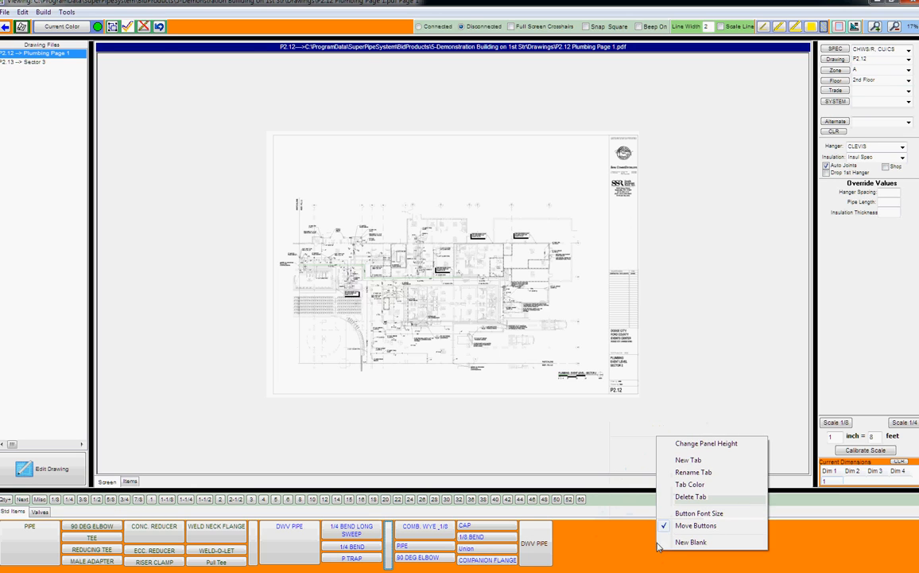
- Colour the tab's panel pale yellow
click(677, 484)
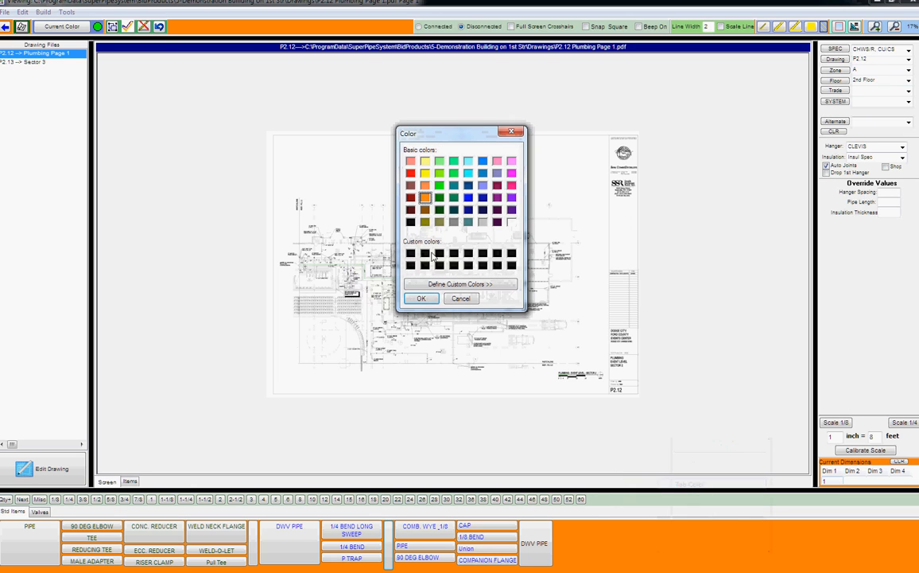
click(425, 160)
click(426, 300)
- Rename the Std Items tab to 'All Items' and check it beside the Valves tab
right_click(689, 535)
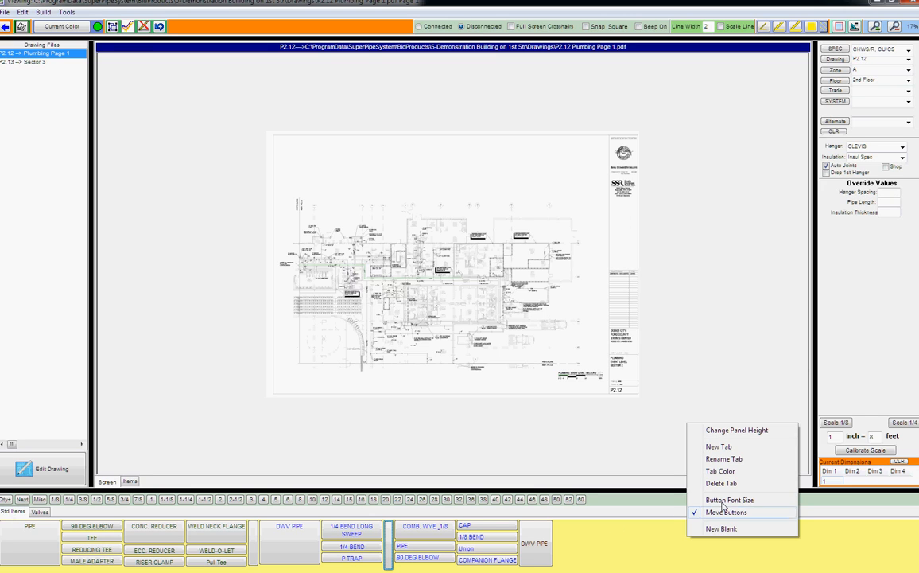
click(728, 459)
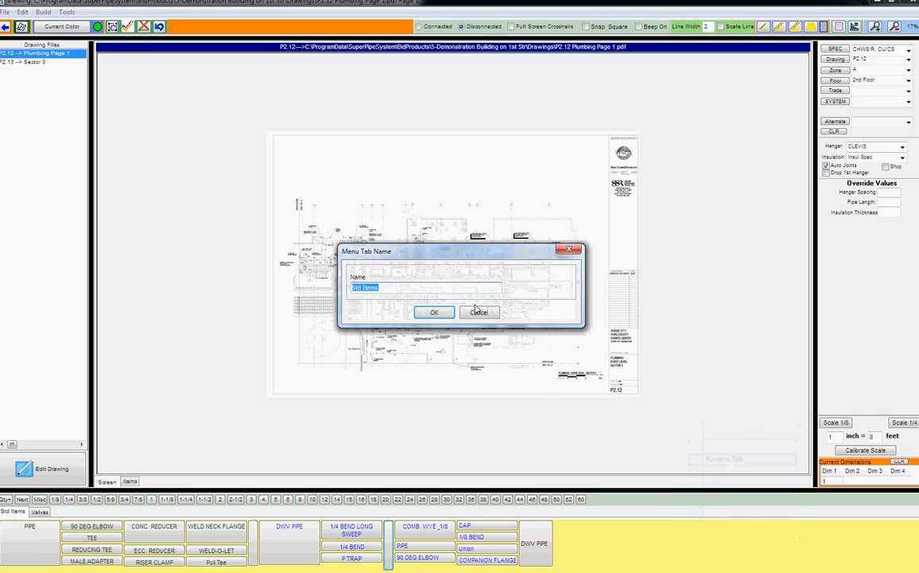
text(All It)
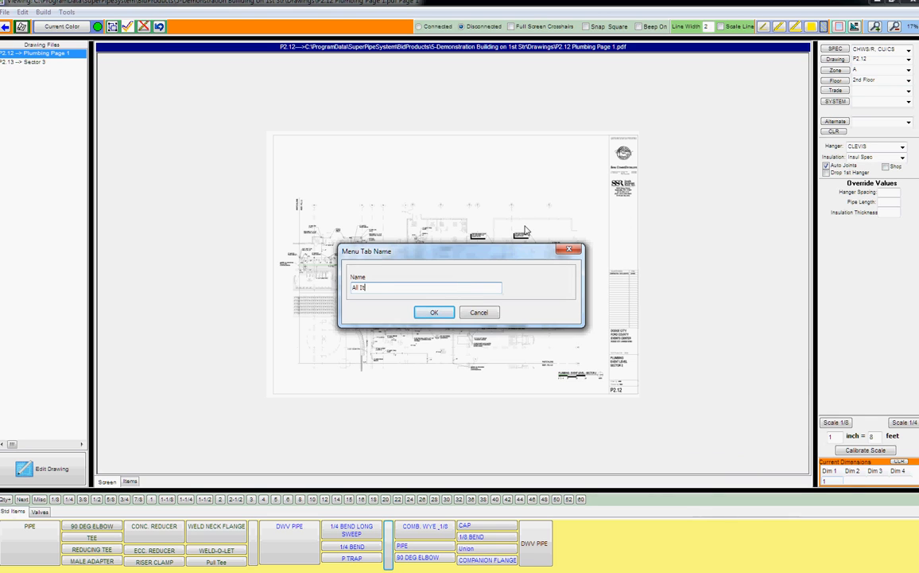
text(ems)
click(435, 312)
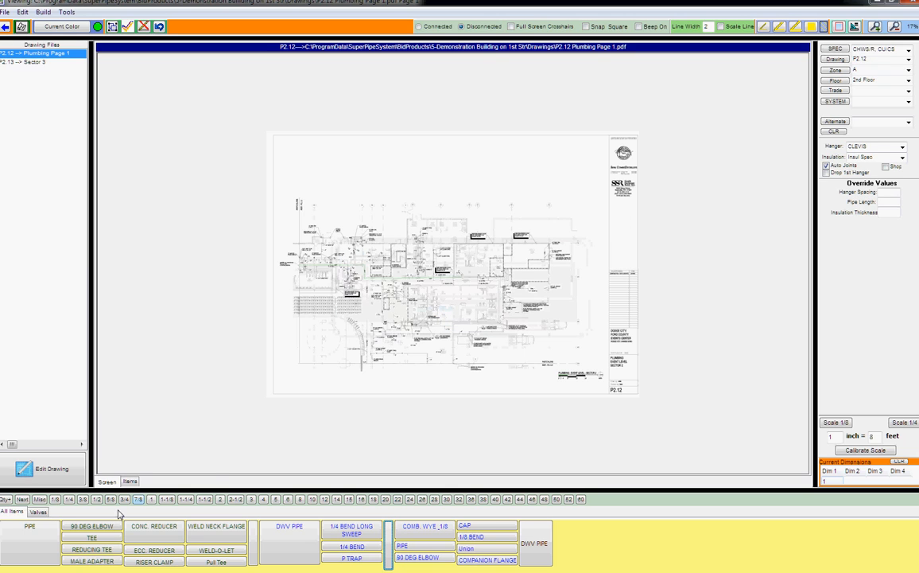
click(40, 513)
click(12, 512)
click(38, 511)
click(13, 512)
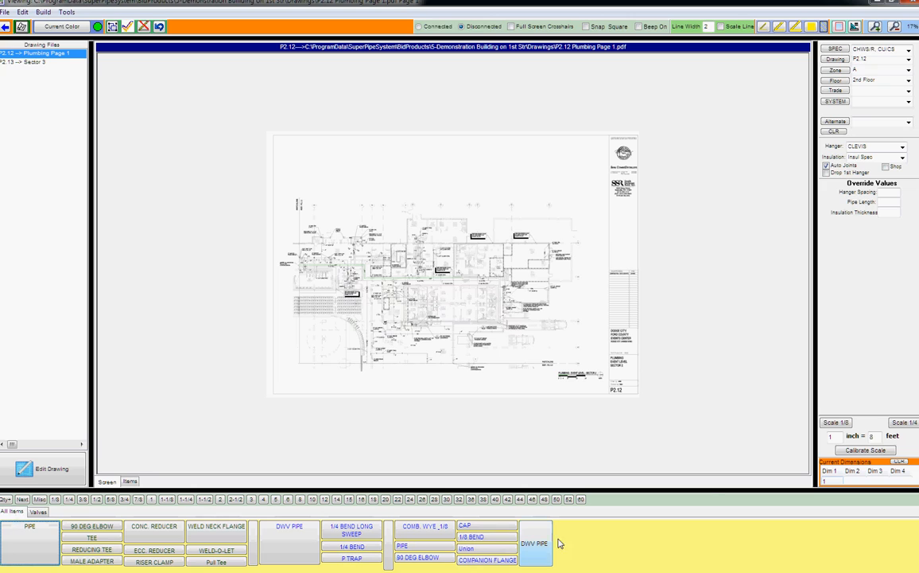
right_click(601, 539)
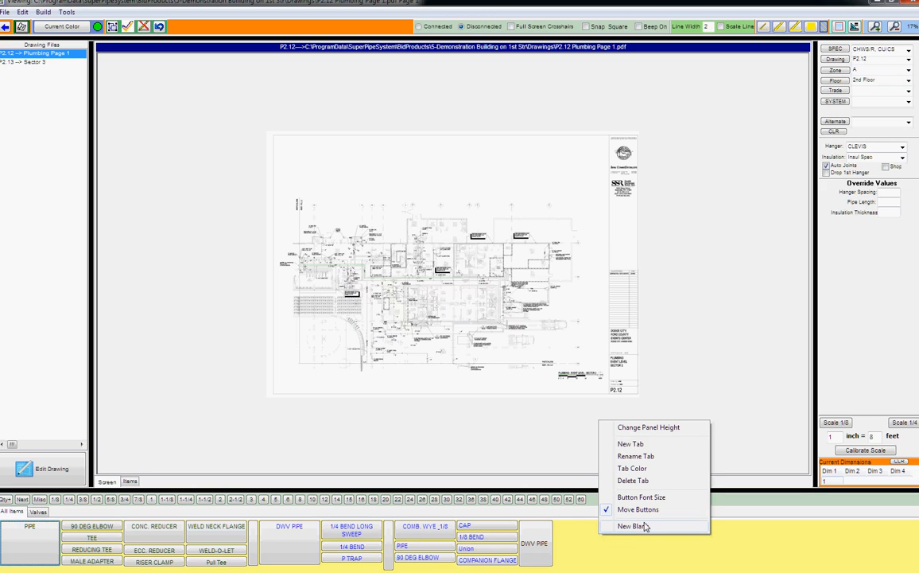
- Create a new tab and rename it 'More Stuff'
click(645, 445)
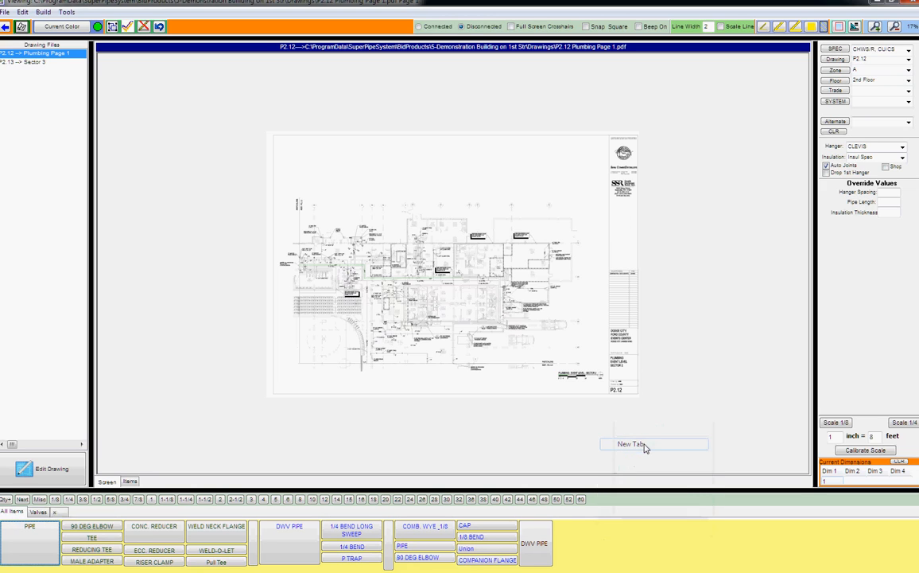
click(56, 515)
right_click(74, 537)
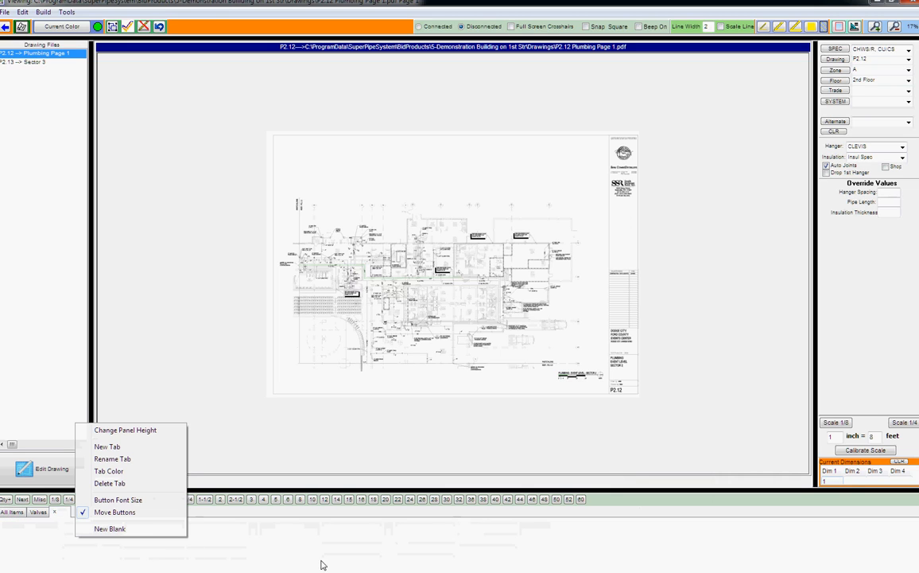
click(113, 459)
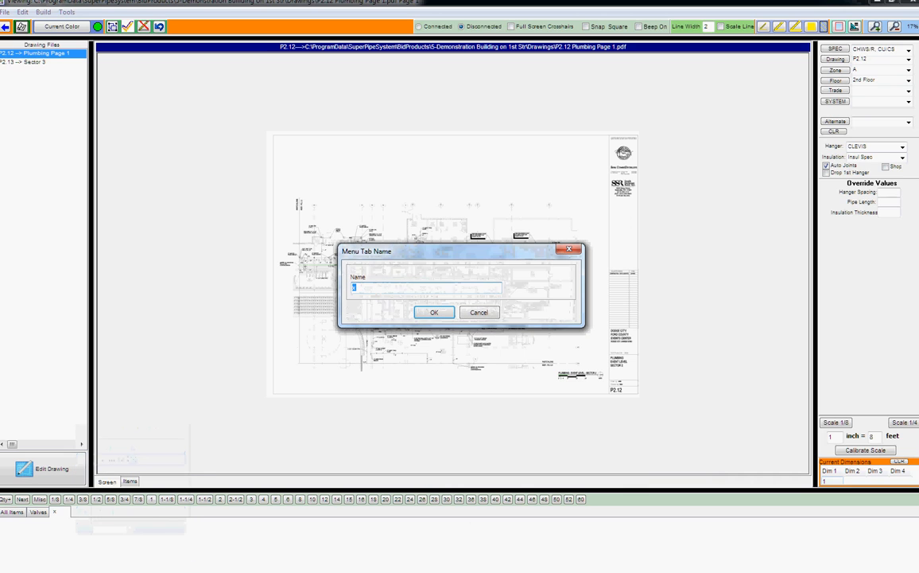
text(More Stuff)
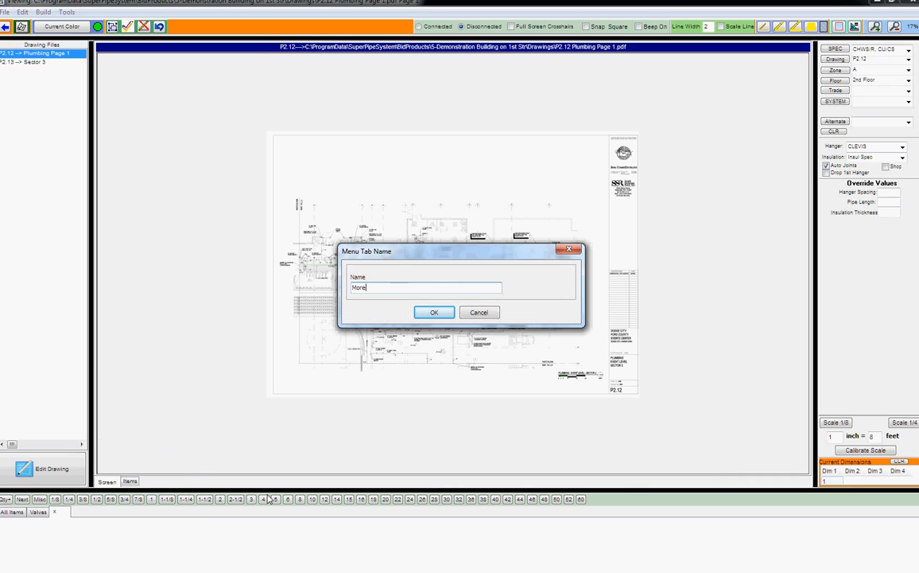
click(434, 311)
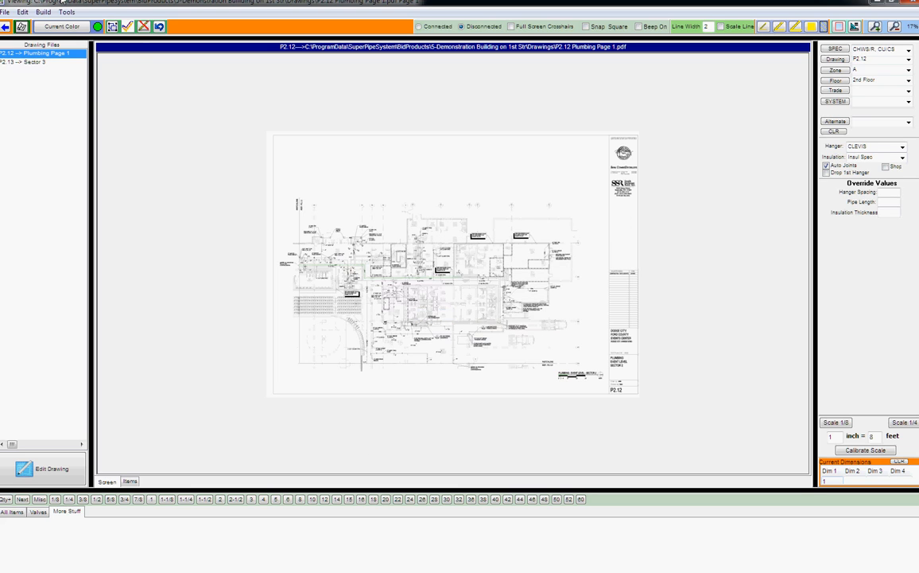
click(43, 12)
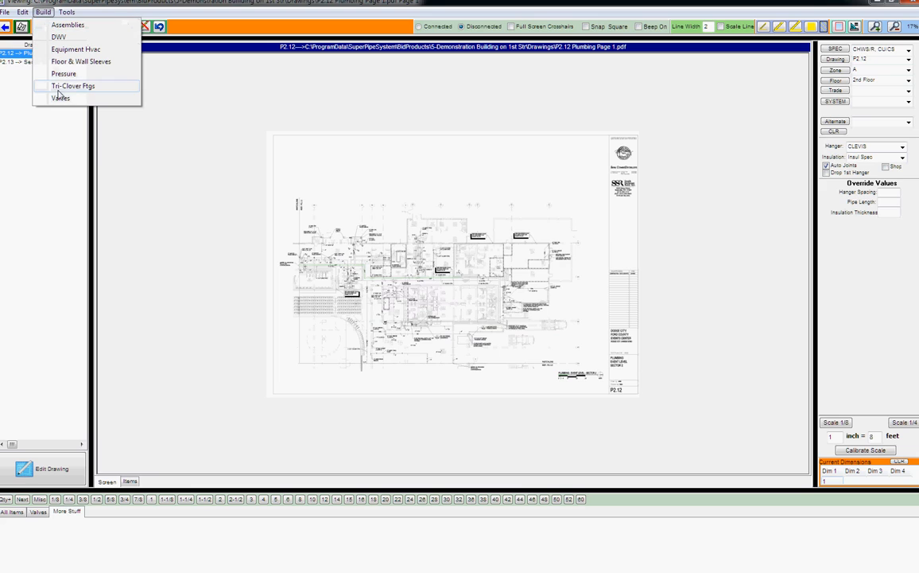
- Copy Core (F) and both S/40 with Link Seal sleeves (W, F) into More Stuff
click(69, 61)
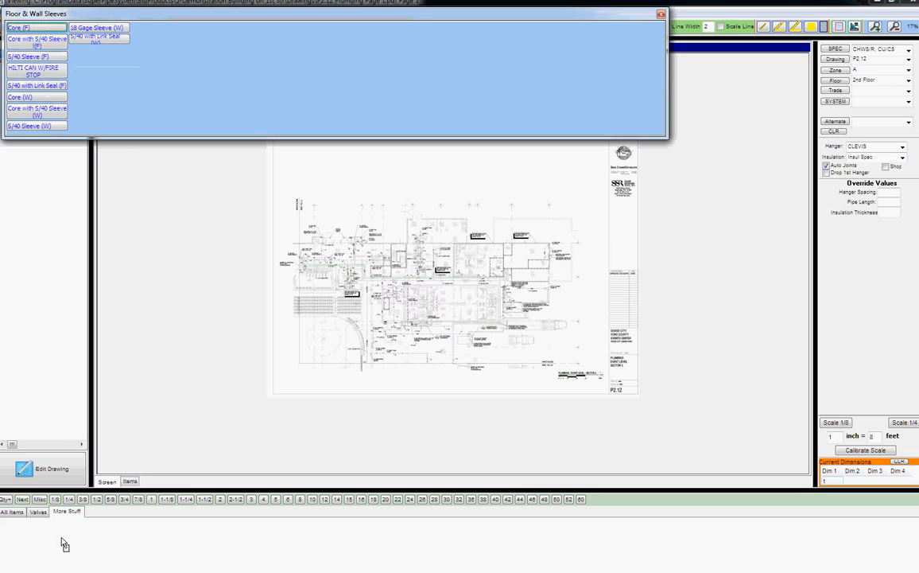
drag(63, 539, 62, 539)
drag(102, 42, 14, 509)
drag(35, 85, 46, 554)
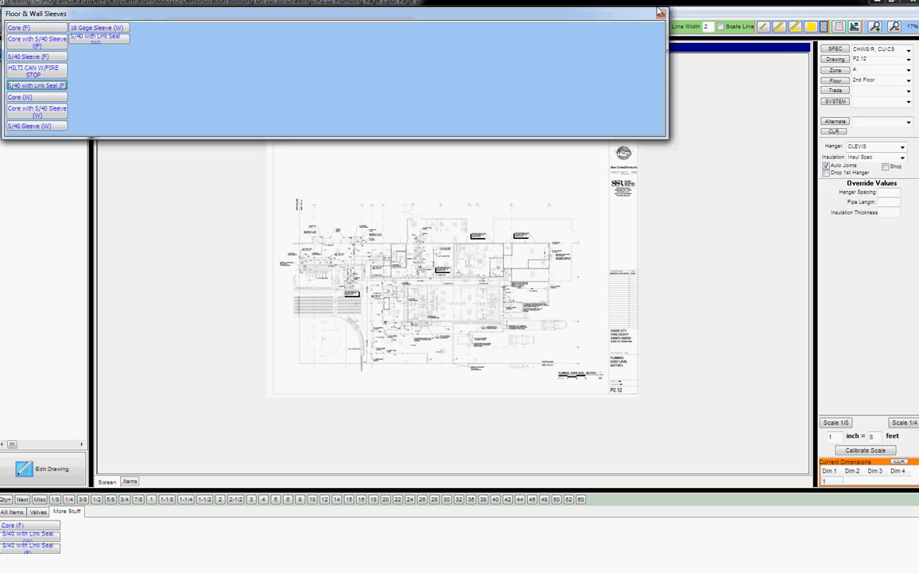
click(661, 13)
- Set the More Stuff tab colour to the pink basic swatch
right_click(290, 508)
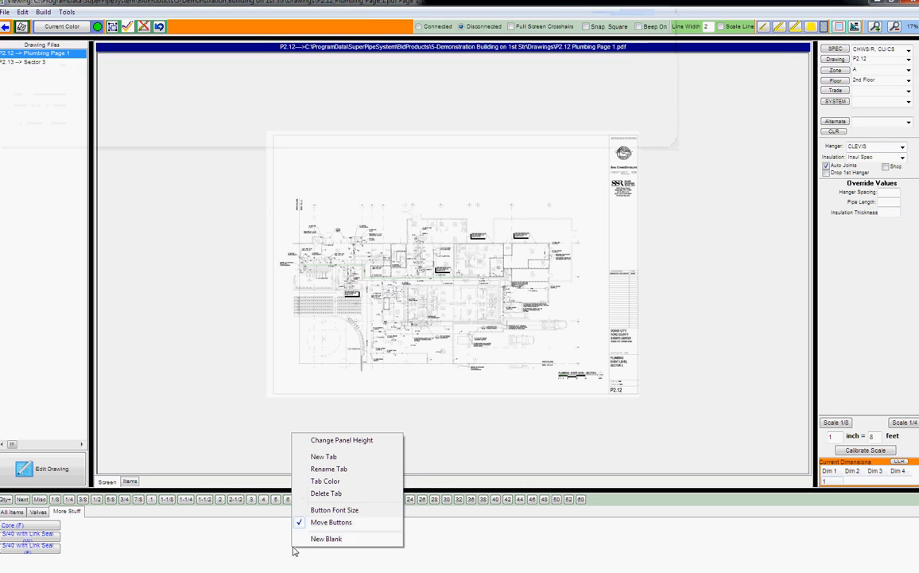
click(354, 481)
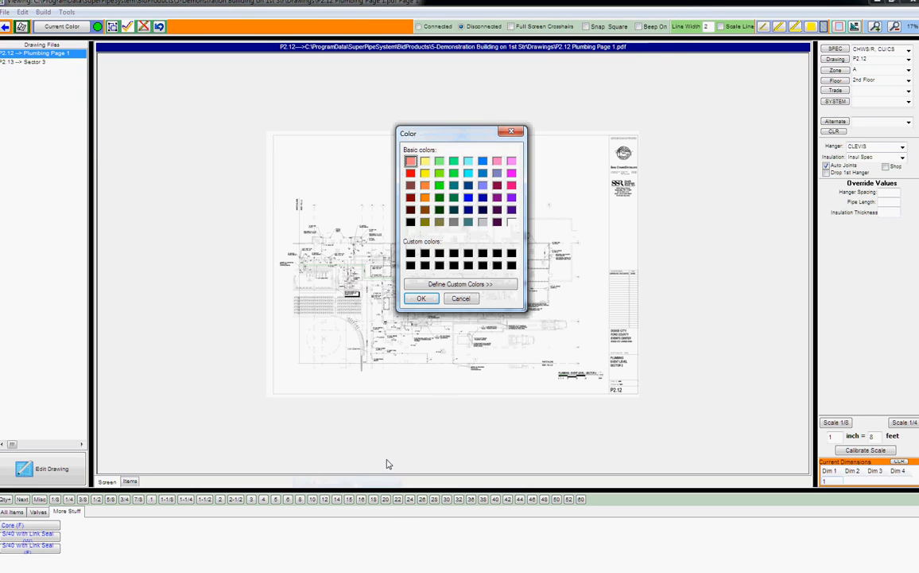
click(511, 161)
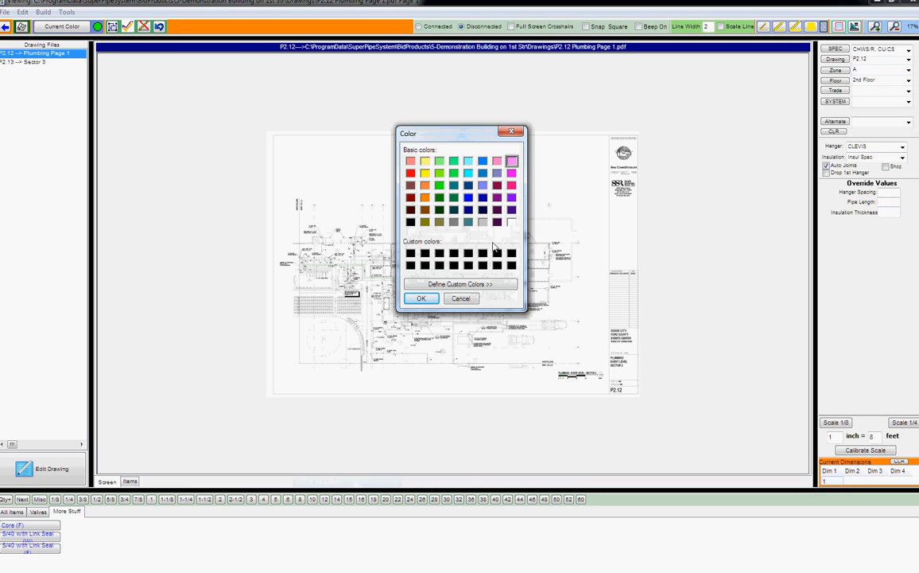
click(422, 298)
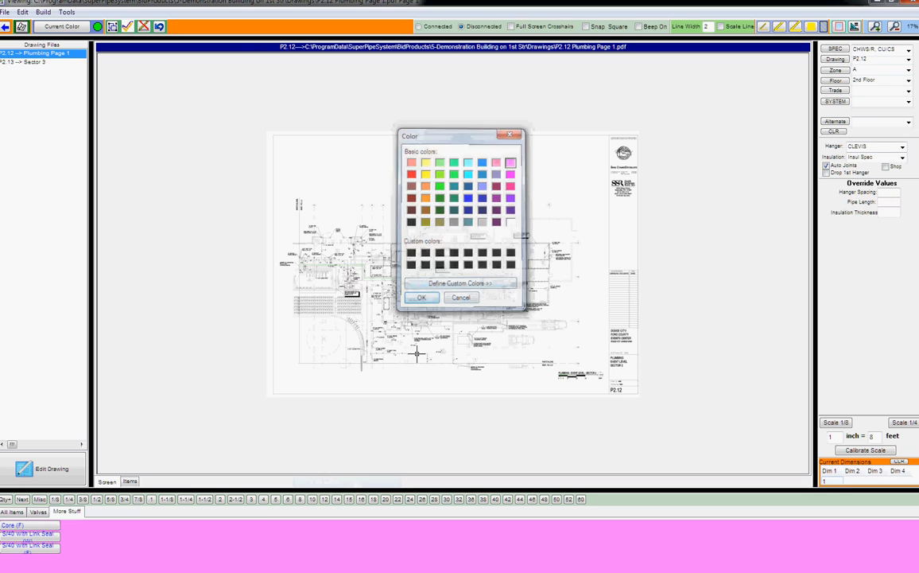
click(39, 511)
- Switch between the More Stuff and All Items tabs, ending on All Items
click(12, 512)
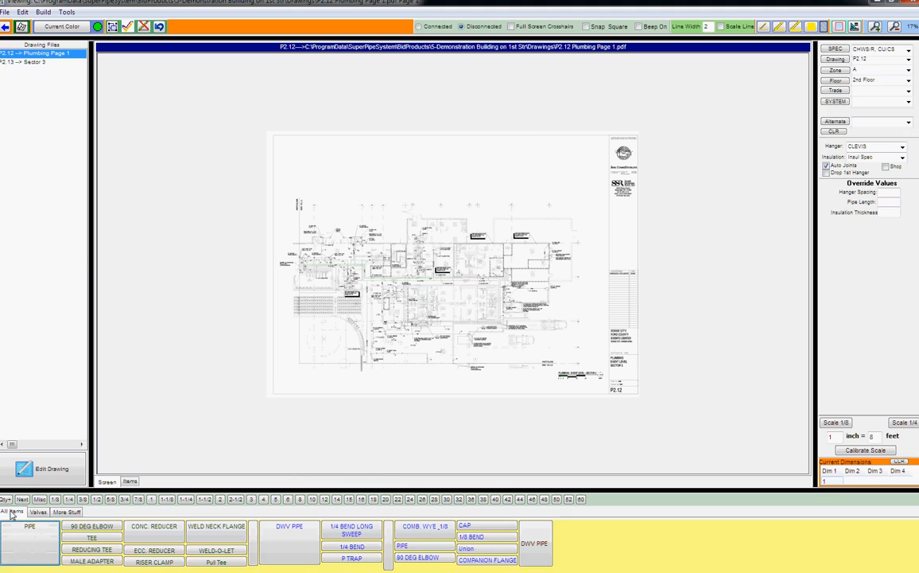
click(66, 512)
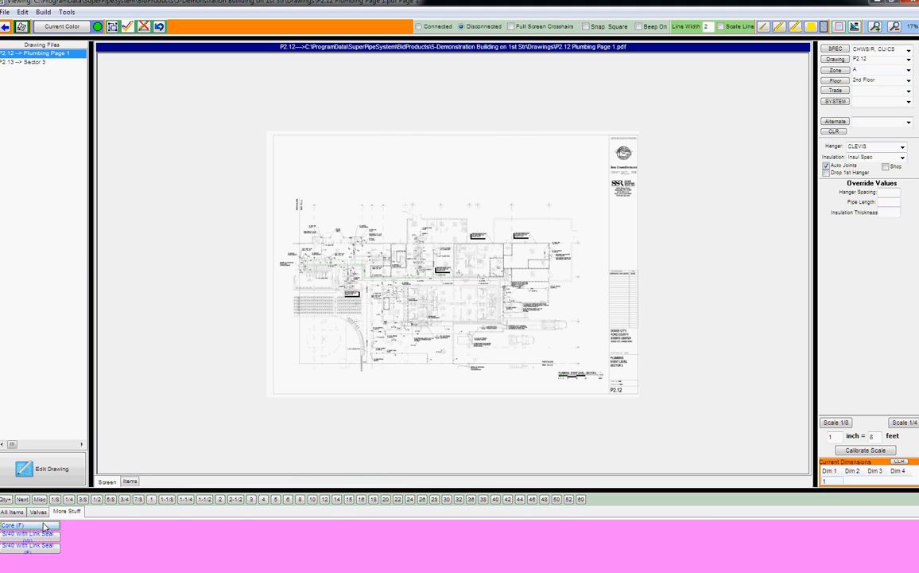
click(38, 511)
click(12, 512)
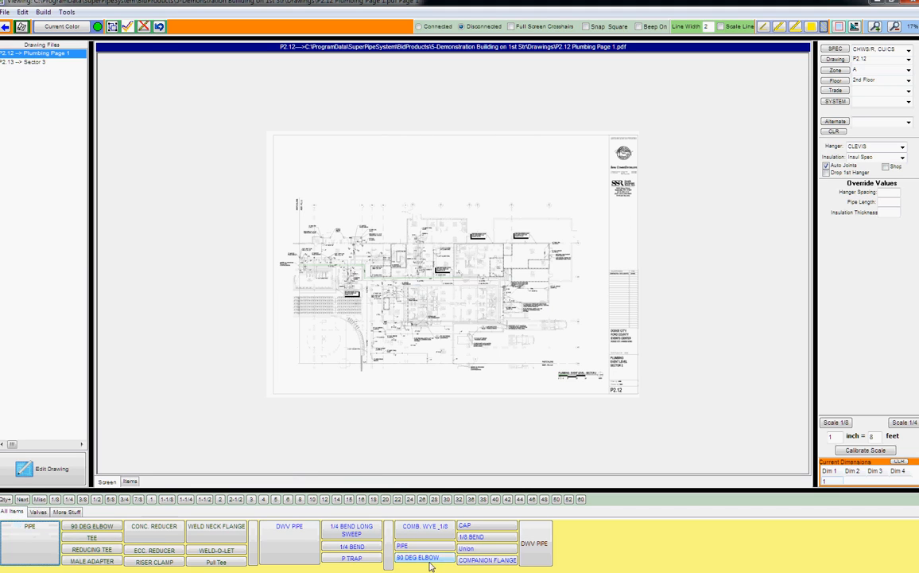
right_click(631, 544)
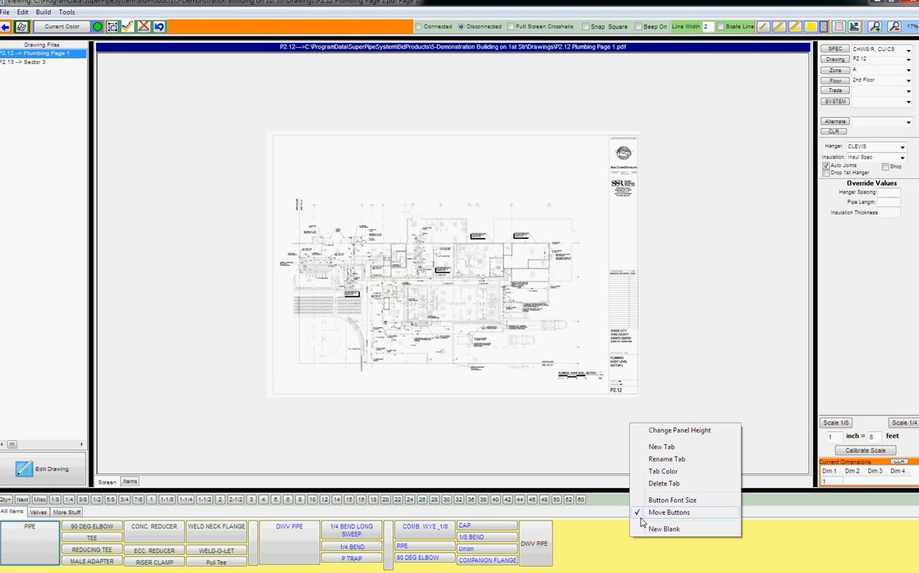
click(605, 545)
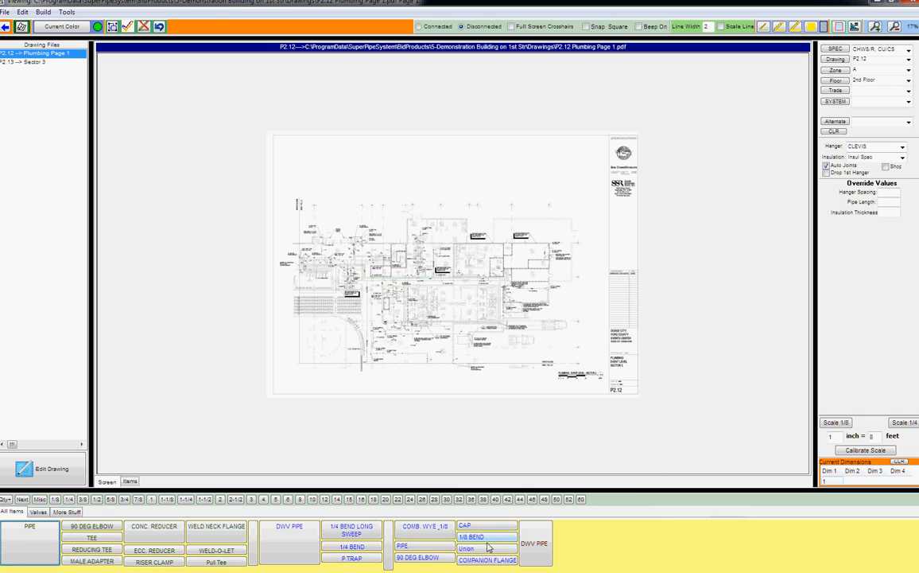
- Move the second DWV PIPE ahead of the CAP and Union column, then add a blank spacer
click(289, 548)
click(531, 555)
drag(532, 555, 459, 559)
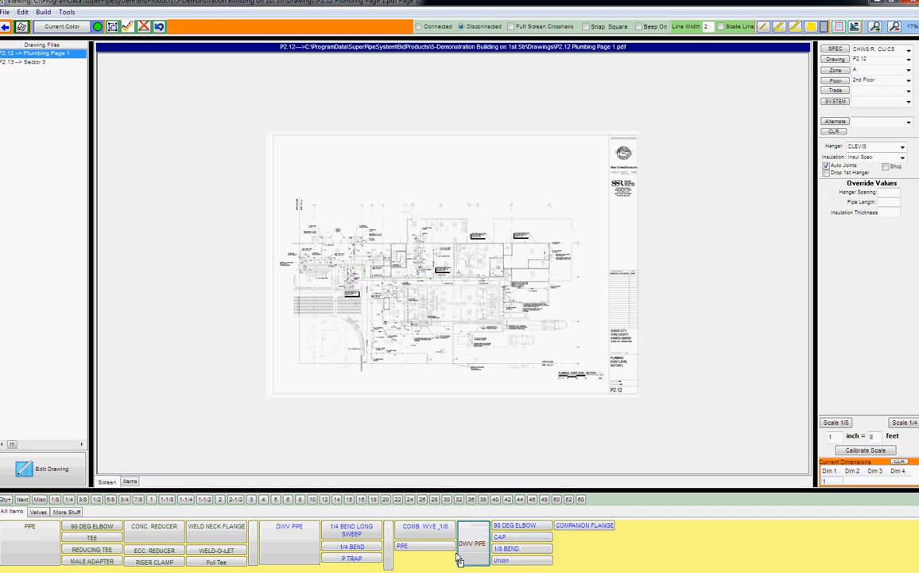
right_click(711, 545)
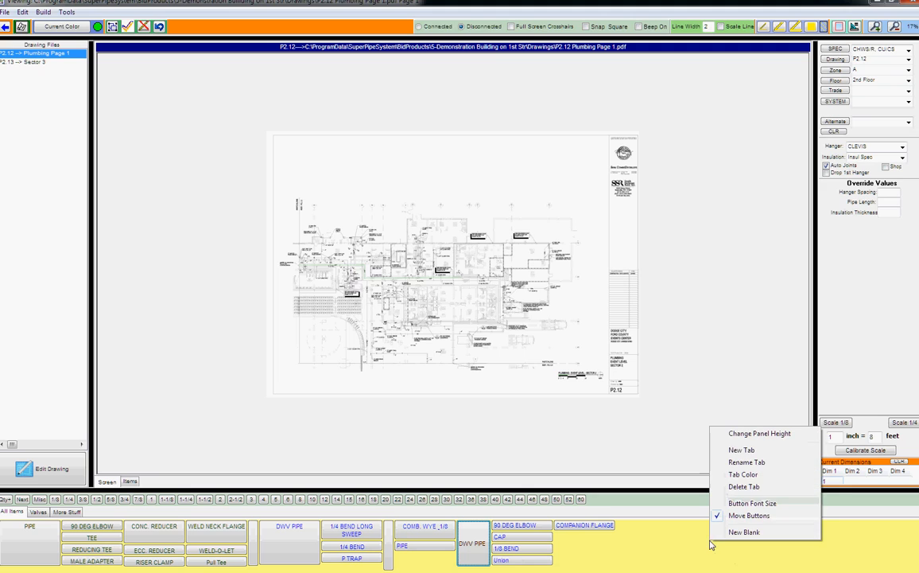
click(719, 532)
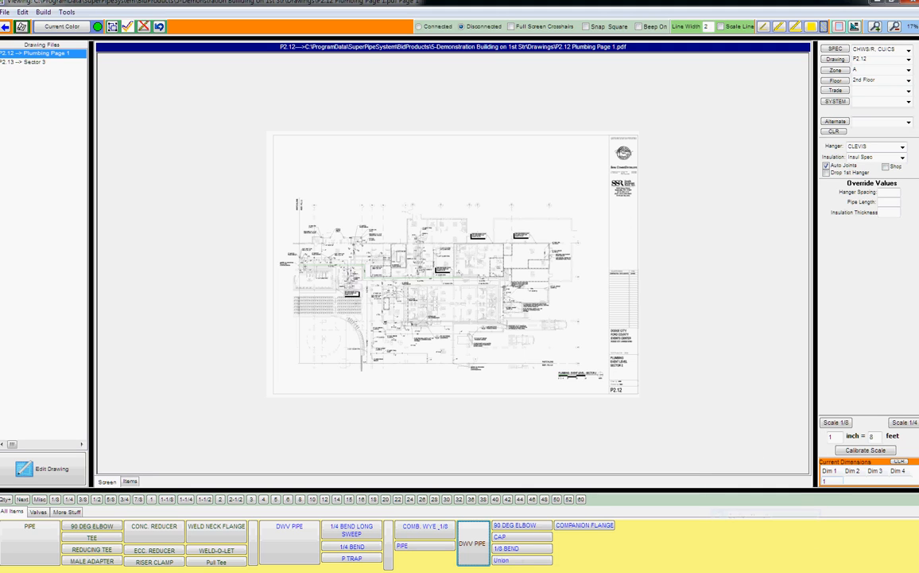
right_click(726, 541)
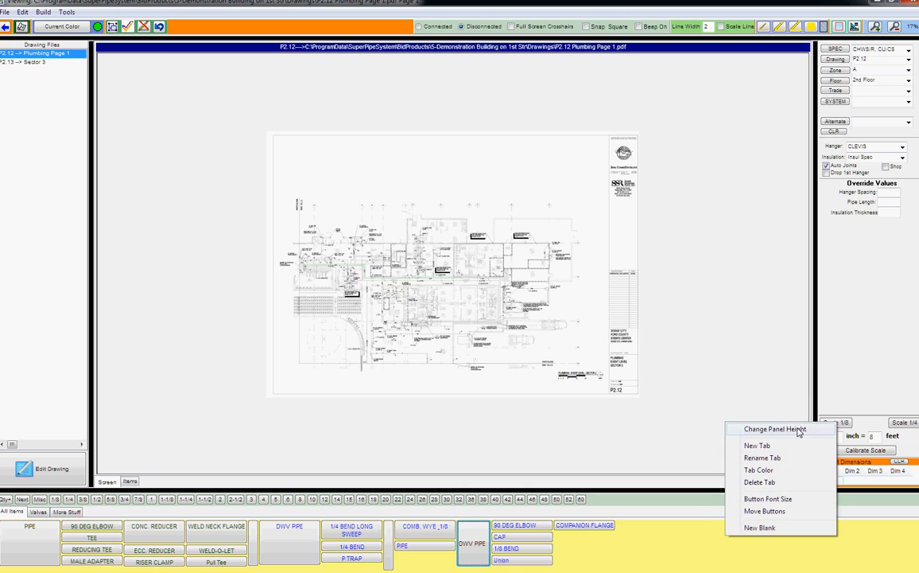
right_click(657, 539)
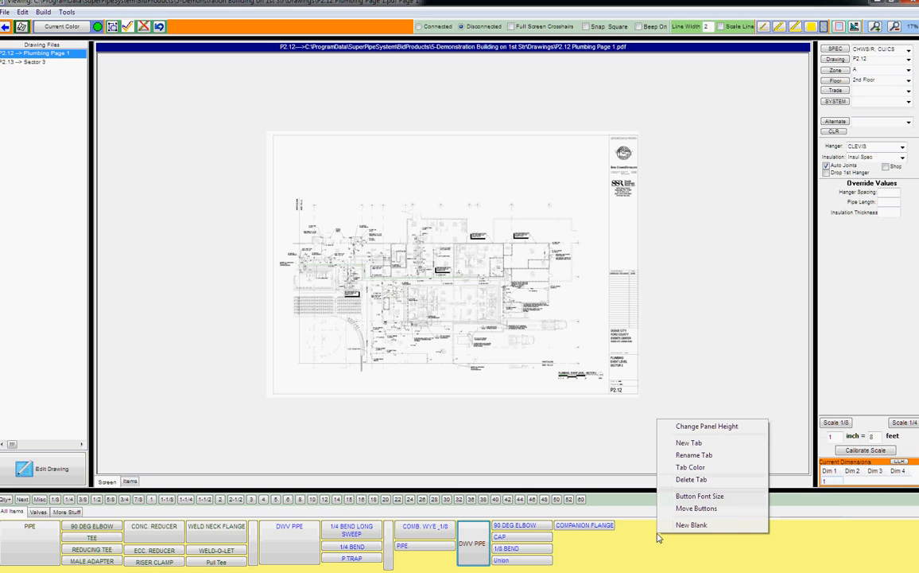
click(647, 542)
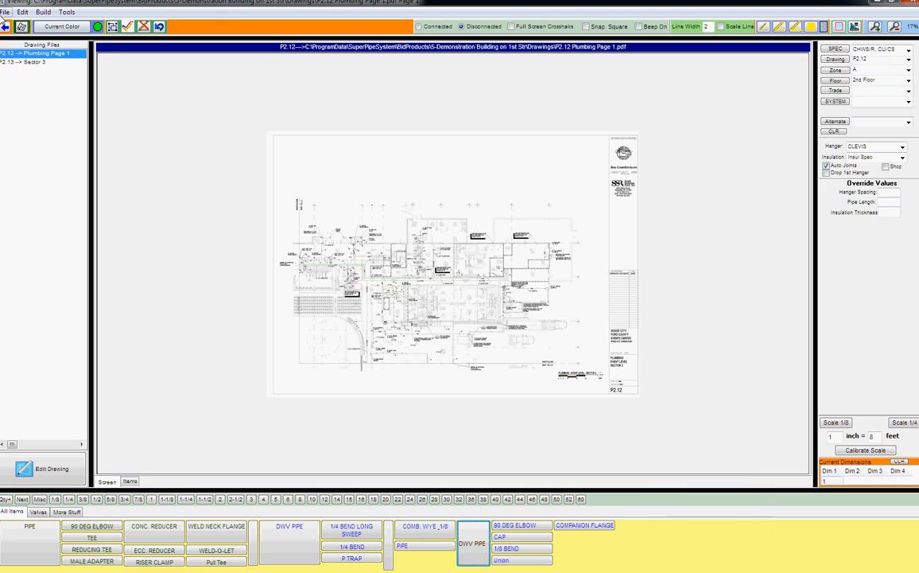
- Save the current button palette as a new named menu
click(6, 13)
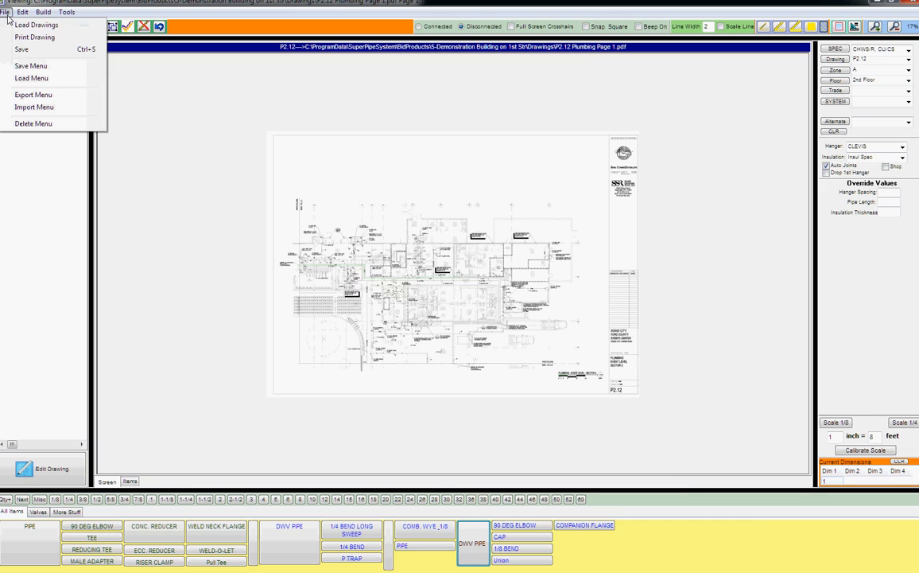
click(25, 67)
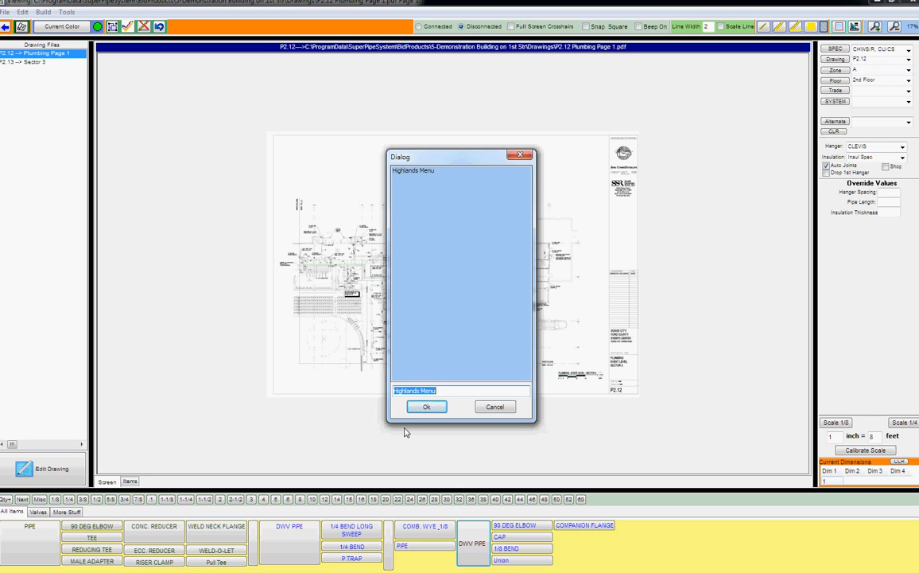
text(JO)
text(ispospitvca)
key(BackSpace)
key(BackSpace)
key(BackSpace)
key(BackSpace)
key(BackSpace)
key(BackSpace)
click(429, 409)
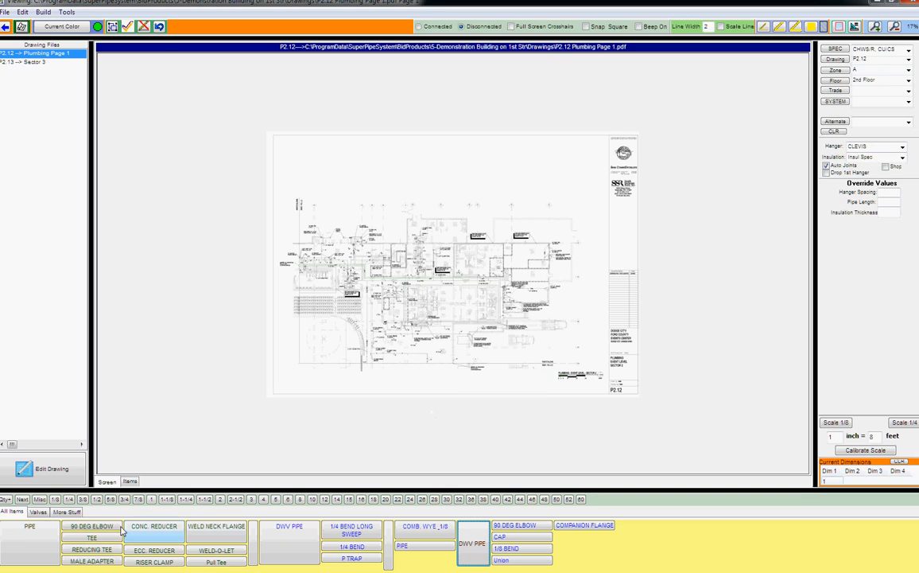
- Check the More Stuff tab, then return to the All Items tab
click(38, 512)
click(63, 512)
click(39, 512)
click(12, 512)
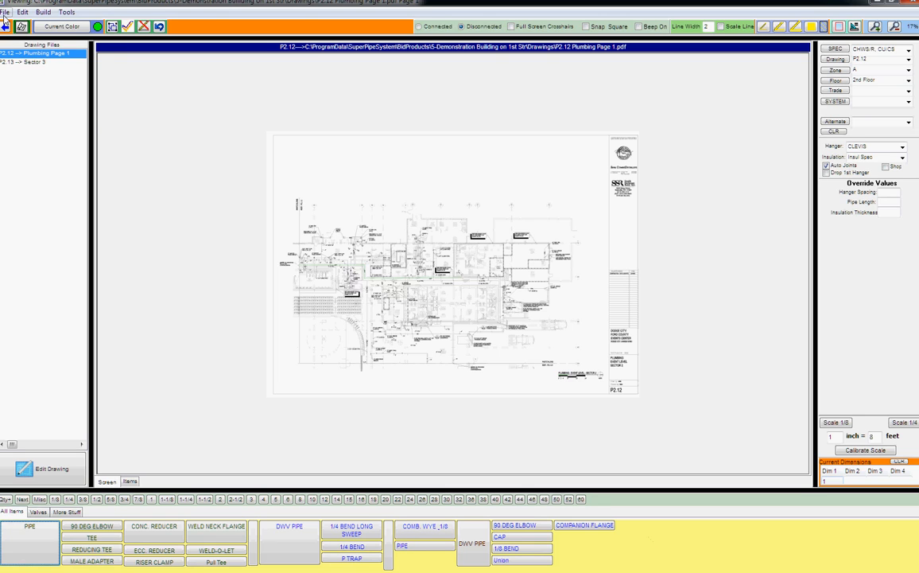
click(5, 12)
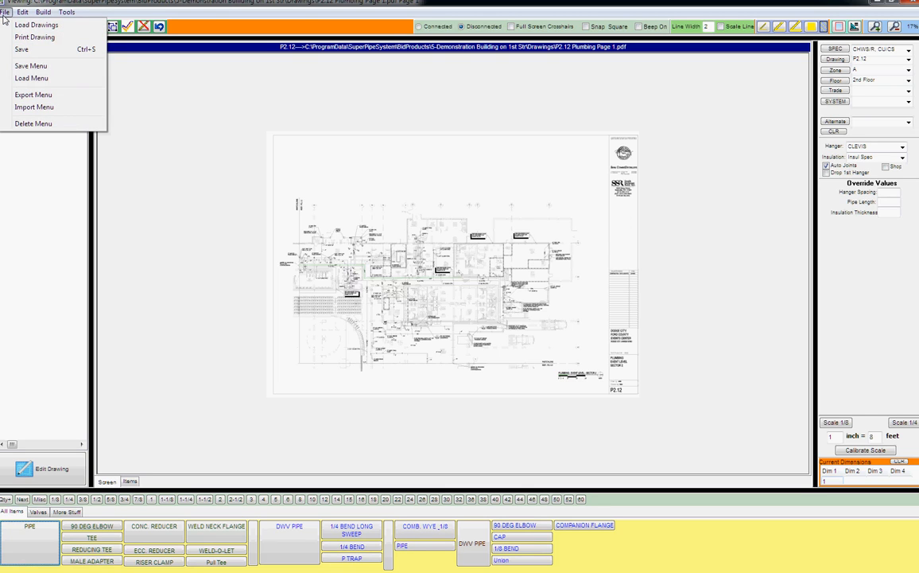
- Load the Highlands Menu palette
click(56, 79)
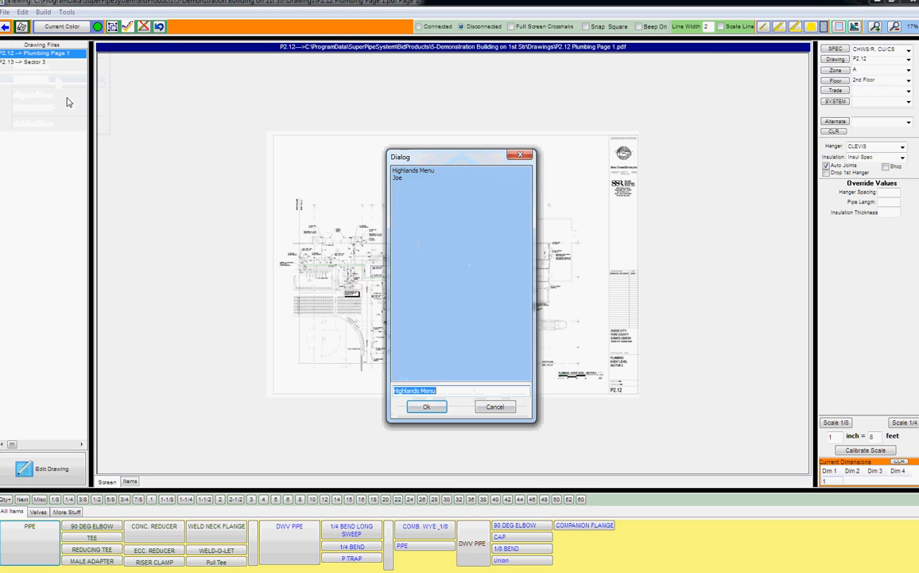
click(432, 171)
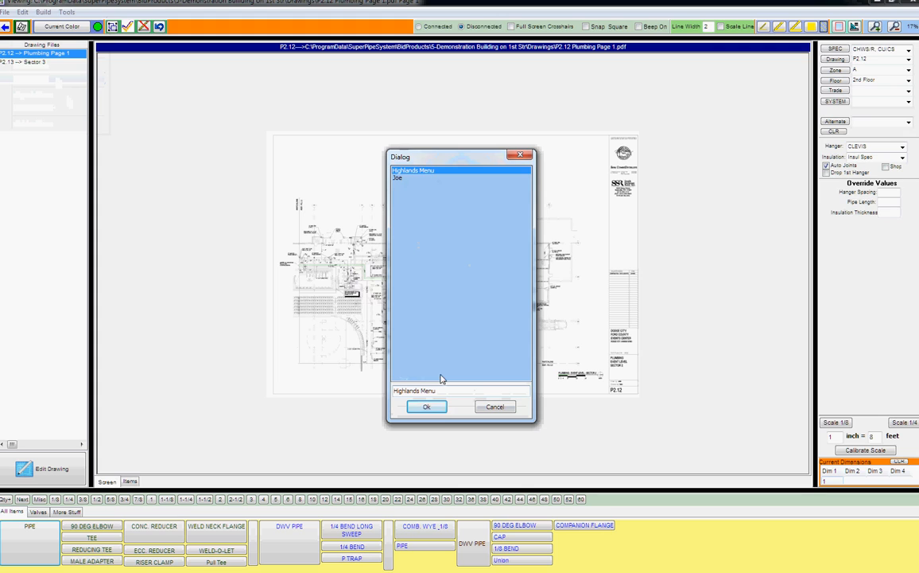
click(426, 406)
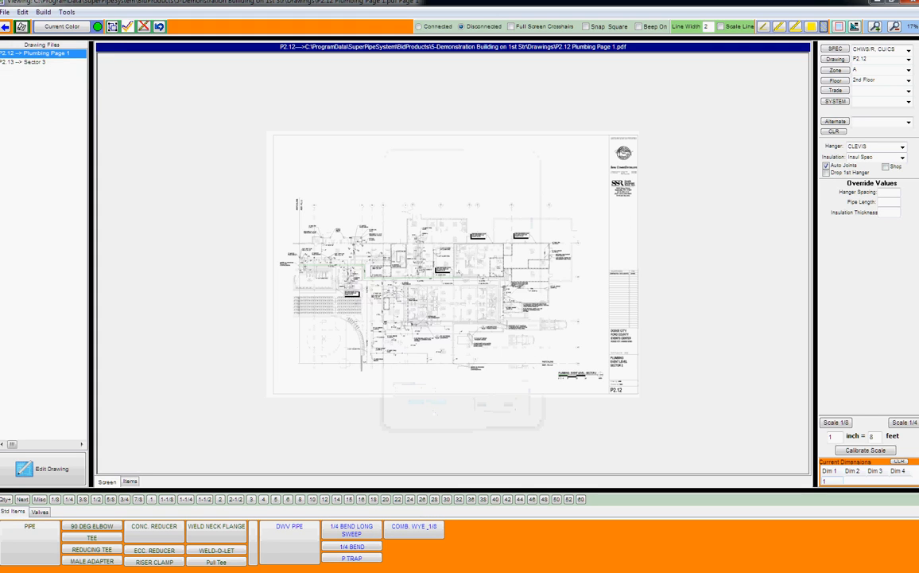
- Reload the saved custom menu and delete its COMPANION FLANGE button from All Items
click(5, 11)
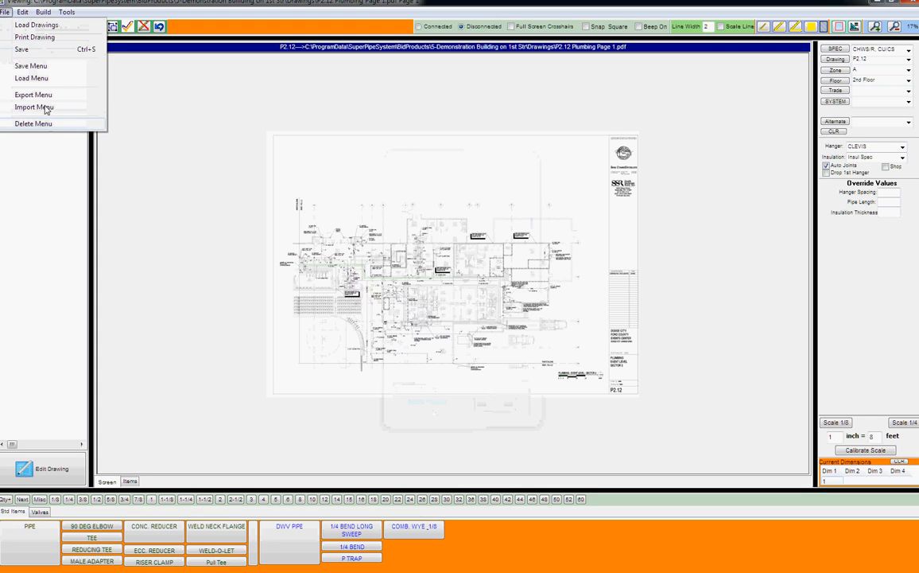
click(32, 78)
click(407, 178)
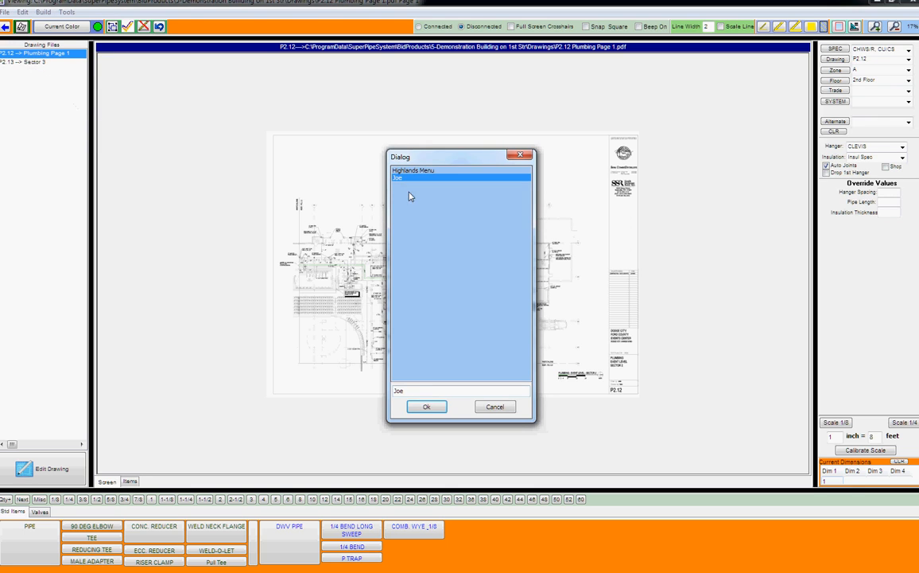
click(427, 407)
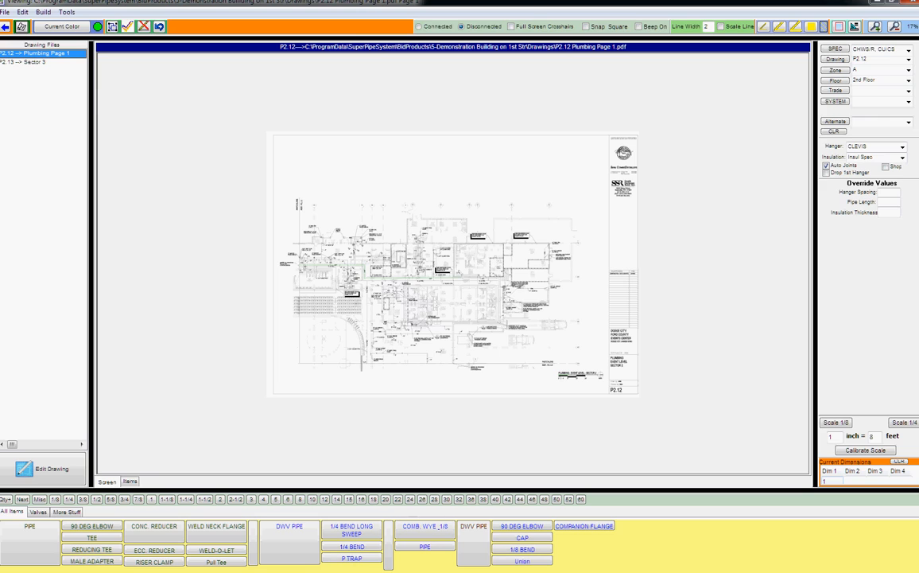
right_click(611, 529)
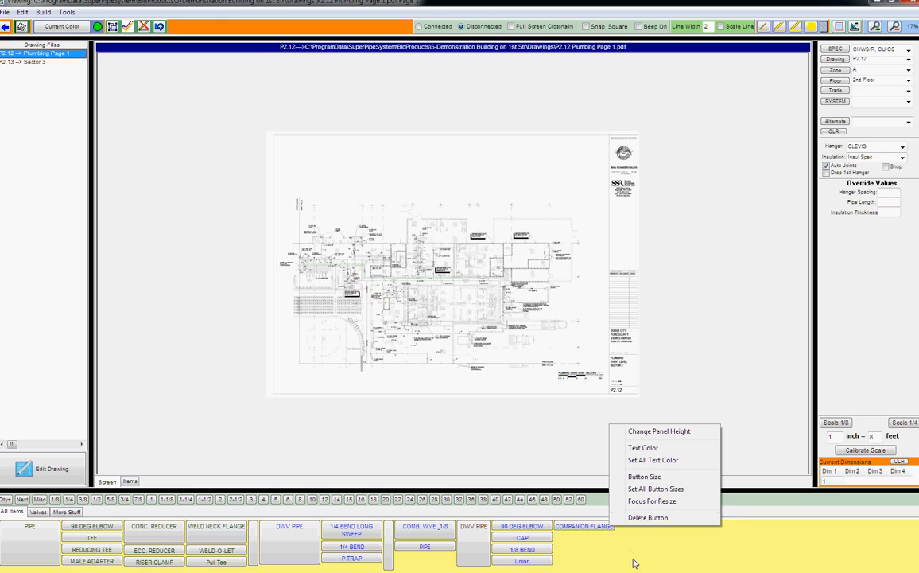
click(645, 519)
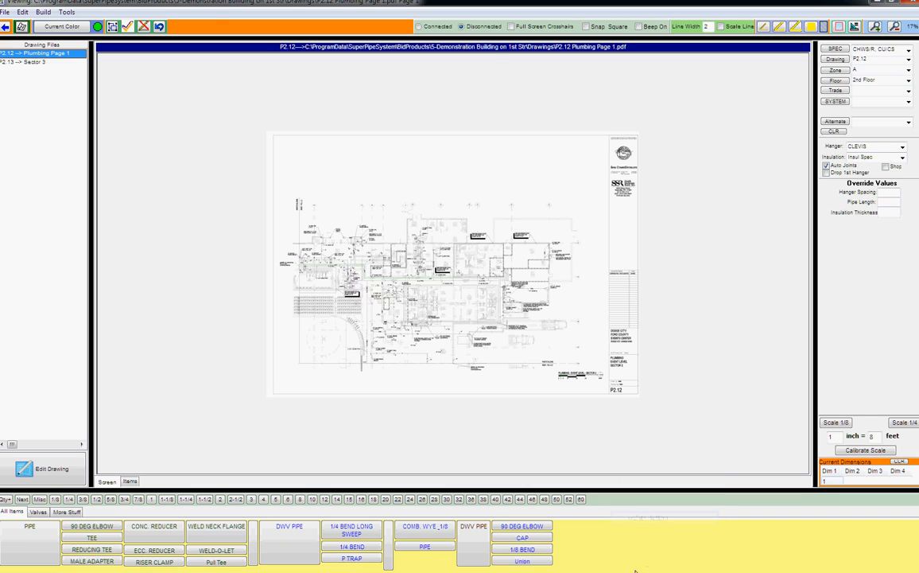